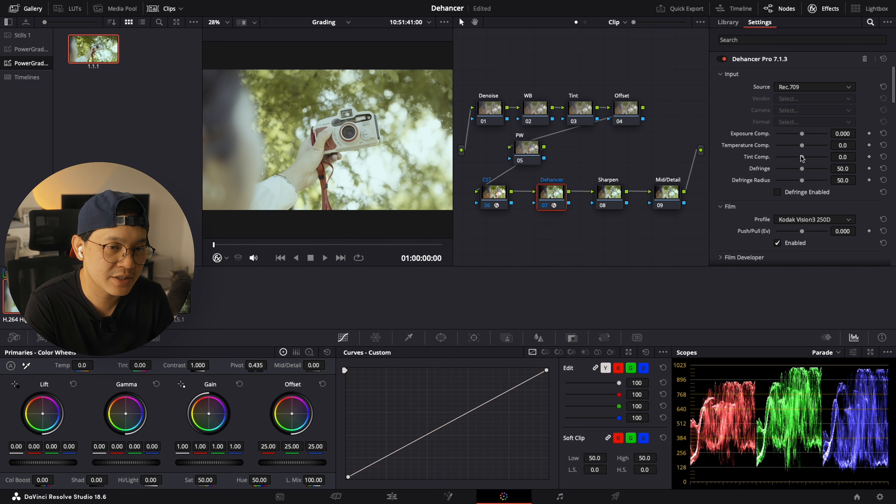
- Set the Dehancer film profile to Kodak Ektachrome E100 (2017)
scroll(804, 165, down, 3)
click(807, 172)
scroll(846, 216, down, 10)
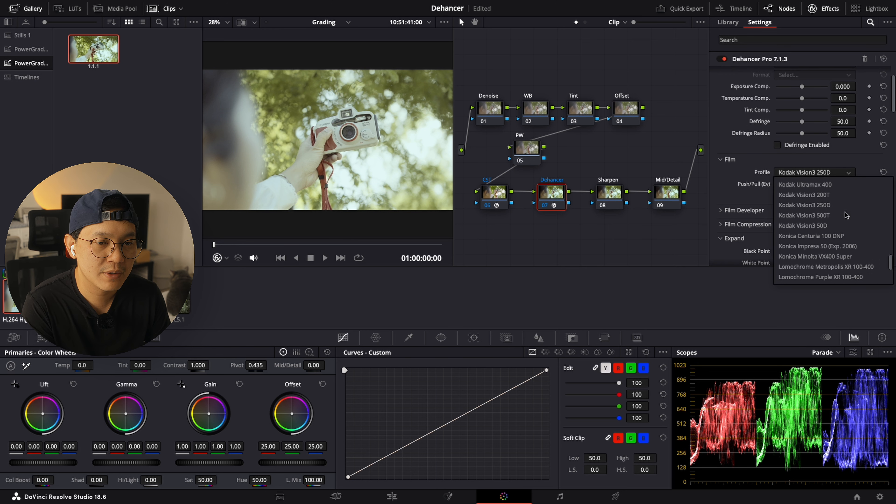
scroll(845, 215, up, 6)
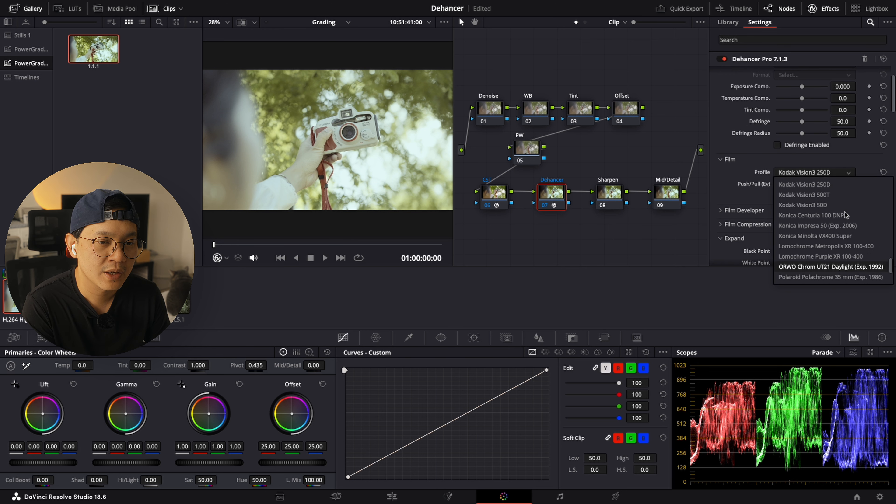
scroll(846, 215, up, 3)
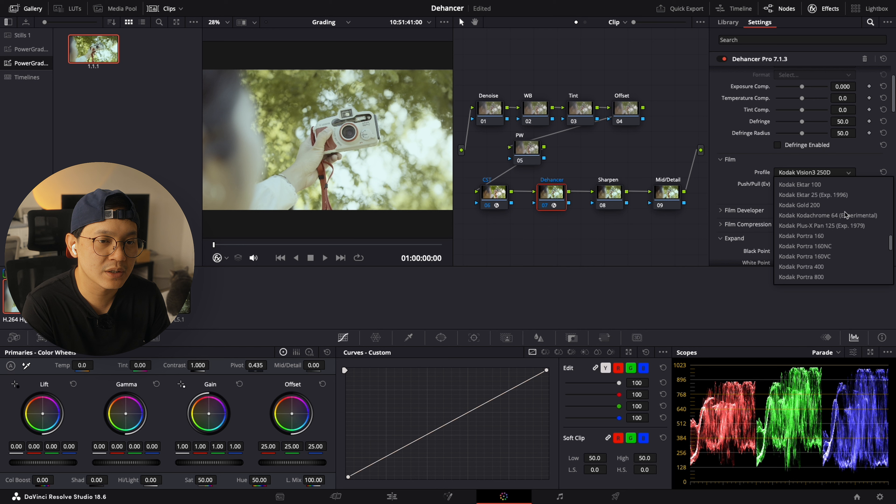
scroll(843, 212, up, 2)
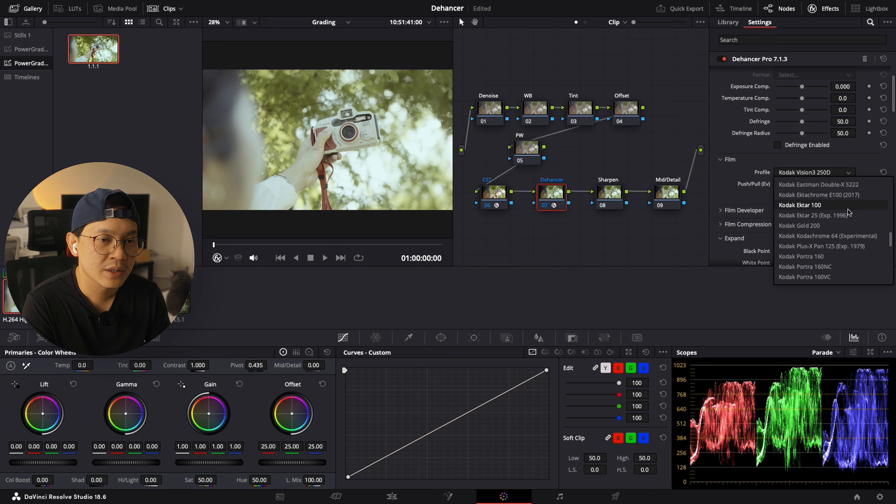
click(817, 195)
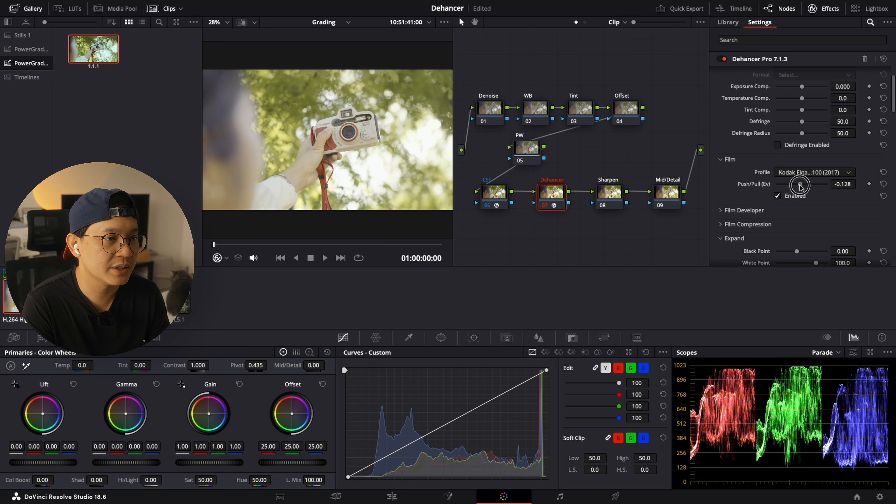
- Set the Dehancer print profile to Kodak Endura Glossy Paper
scroll(822, 183, down, 5)
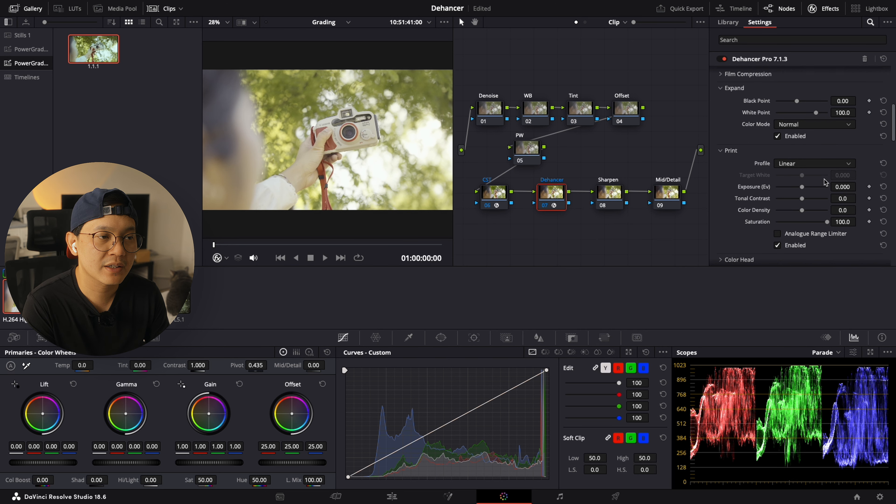
scroll(779, 162, down, 1)
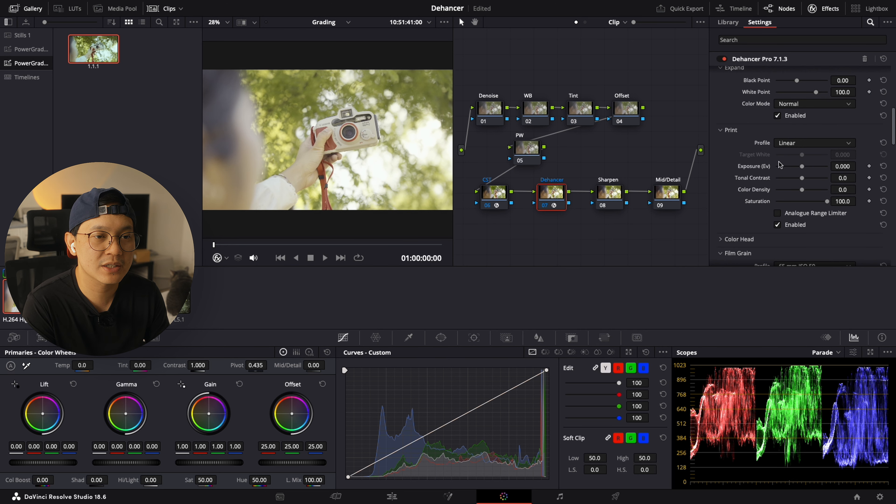
click(815, 143)
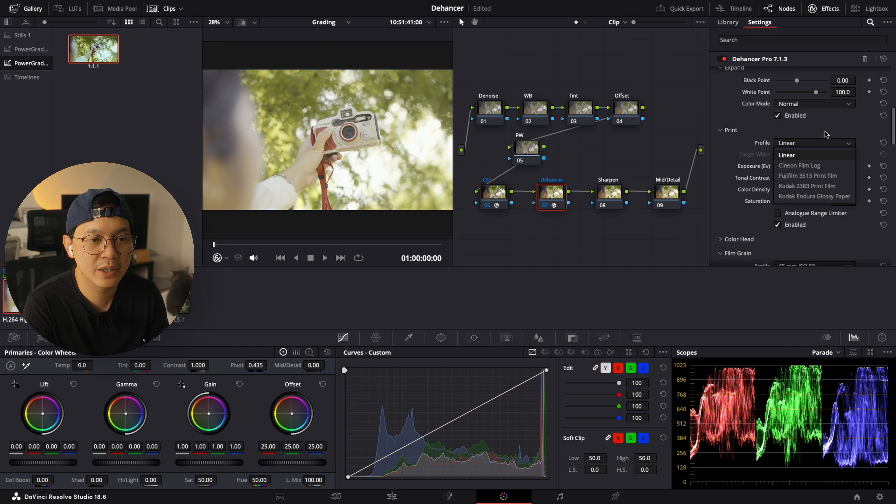
click(806, 196)
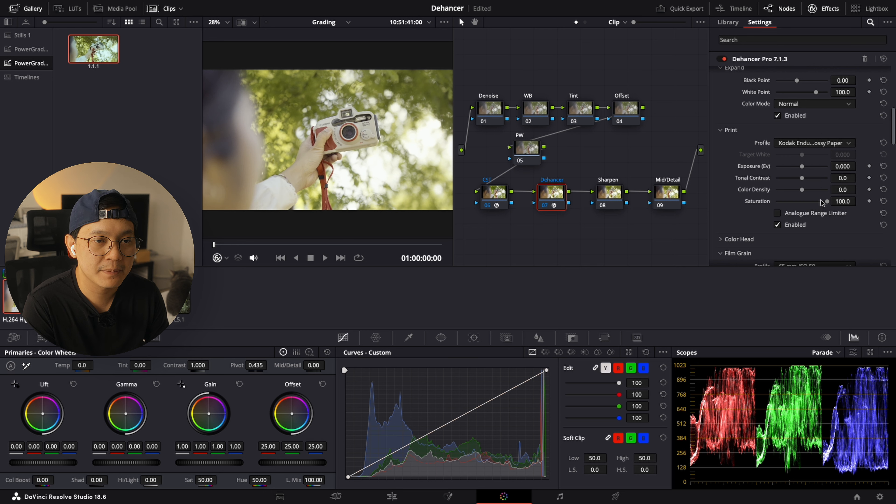
- Try the Analogue Range Limiter in the Dehancer print settings, and switch it back off
scroll(802, 198, down, 2)
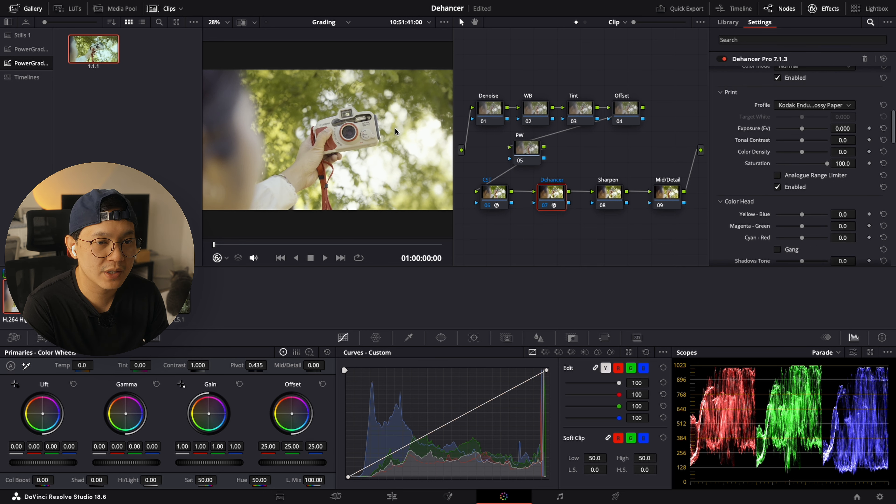
scroll(796, 166, down, 2)
scroll(797, 167, up, 2)
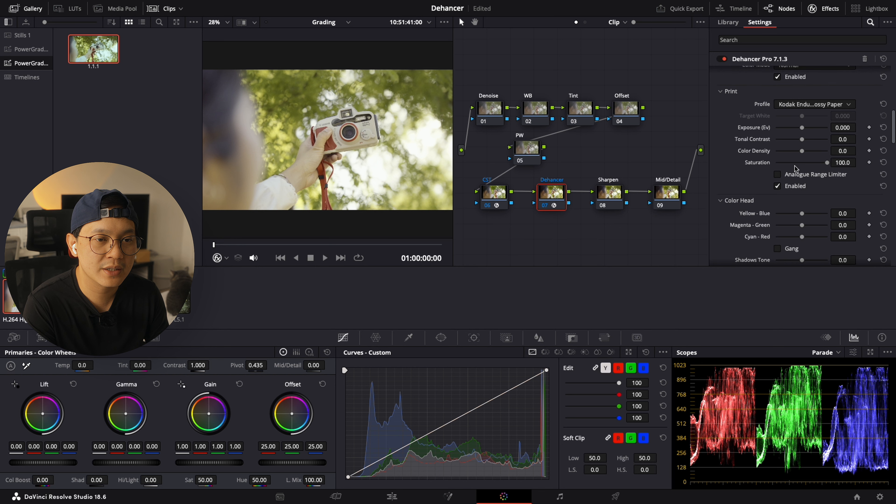
scroll(779, 190, up, 1)
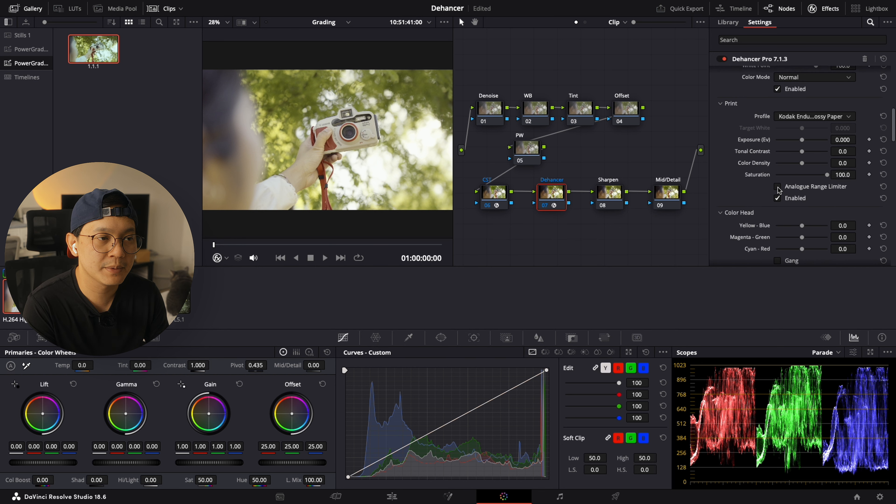
click(778, 187)
click(778, 187)
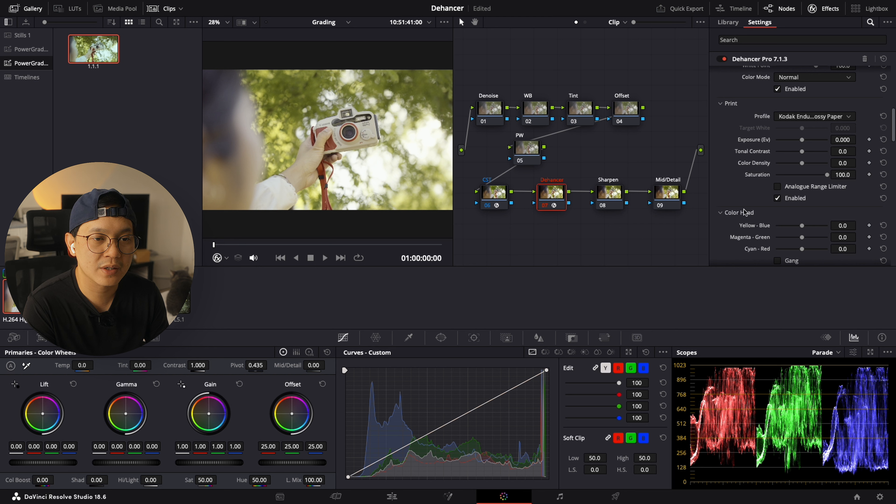
scroll(808, 203, up, 5)
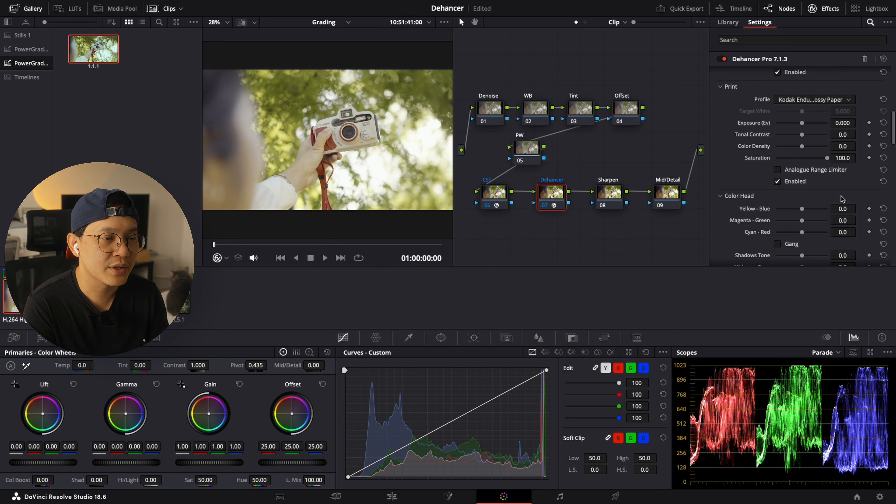
- Warm the image by setting the WB node's temperature to 110, and raise the tint slightly on the Tint node
click(538, 112)
drag(81, 366, 96, 365)
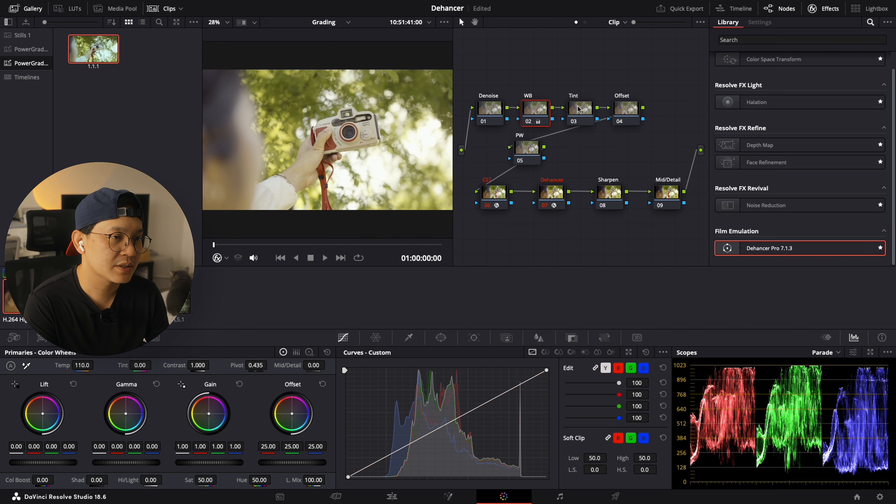
click(579, 110)
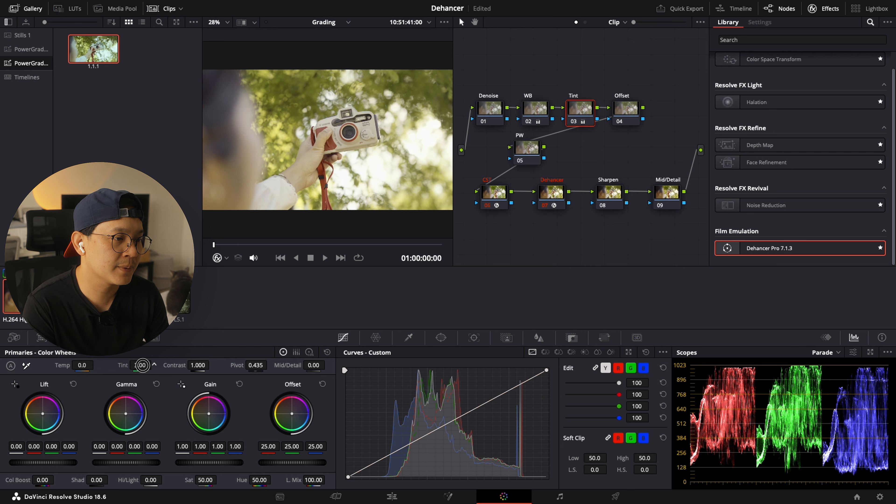
drag(142, 365, 155, 365)
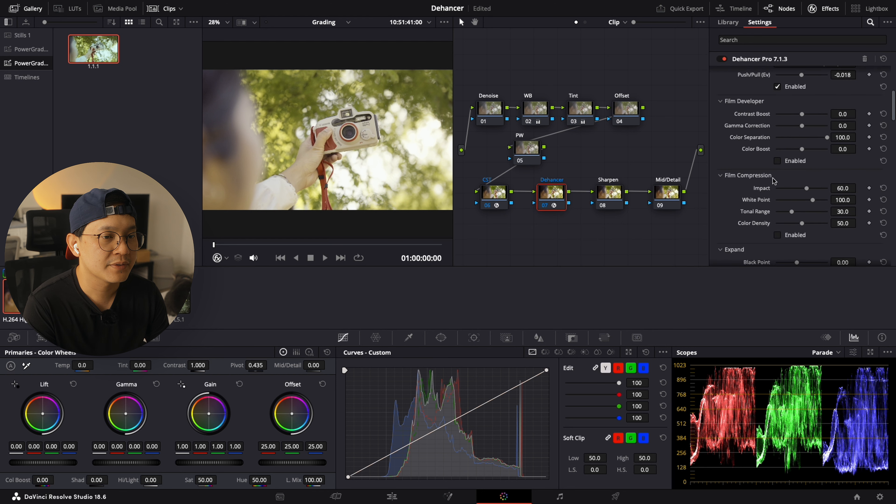
- Enable Halation and Bloom on the Dehancer node, both with the 65 mm / 70 mm profile
scroll(772, 181, down, 12)
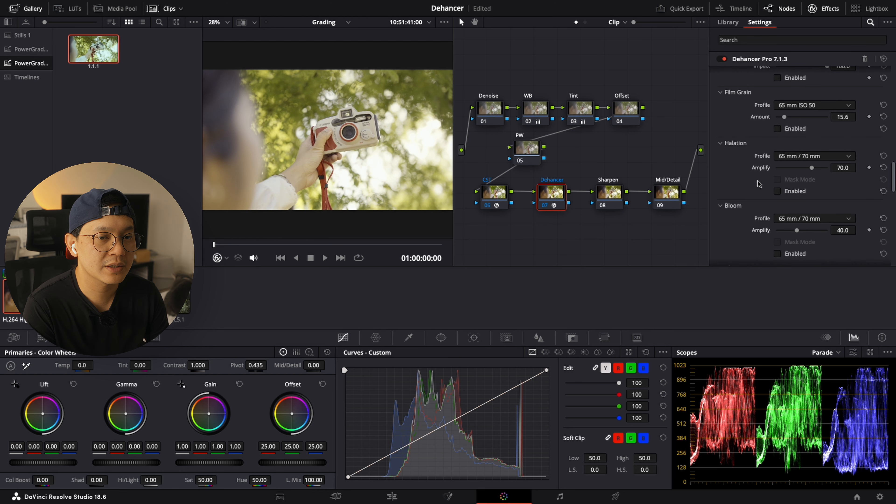
scroll(770, 175, down, 3)
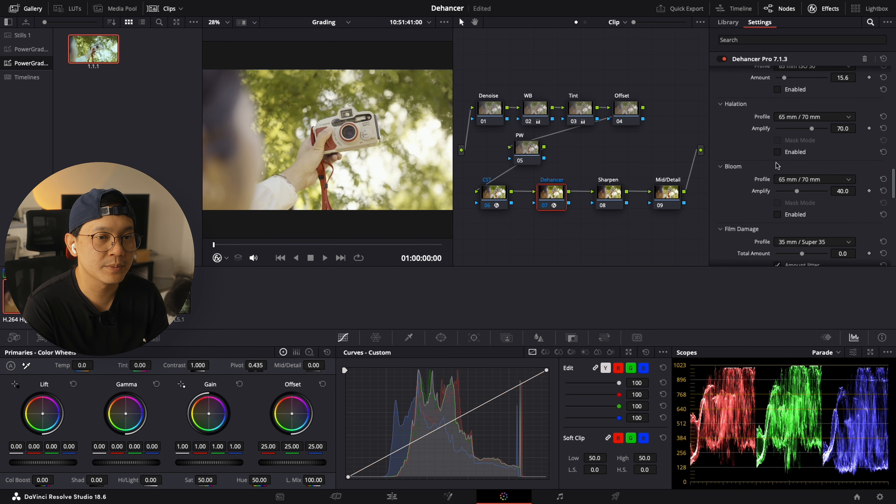
scroll(770, 131, up, 1)
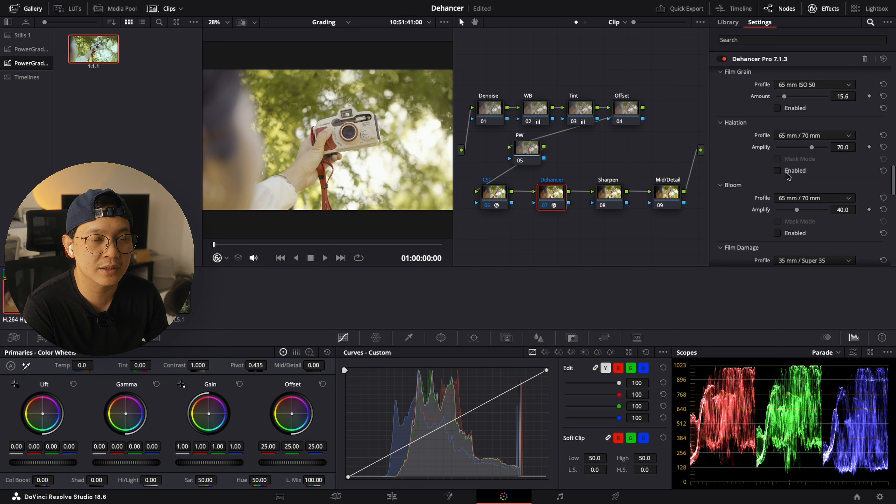
click(778, 171)
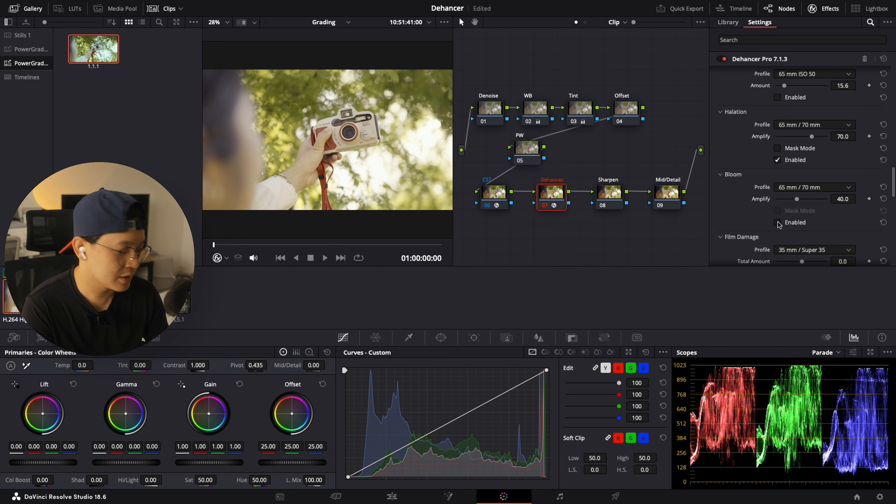
click(778, 223)
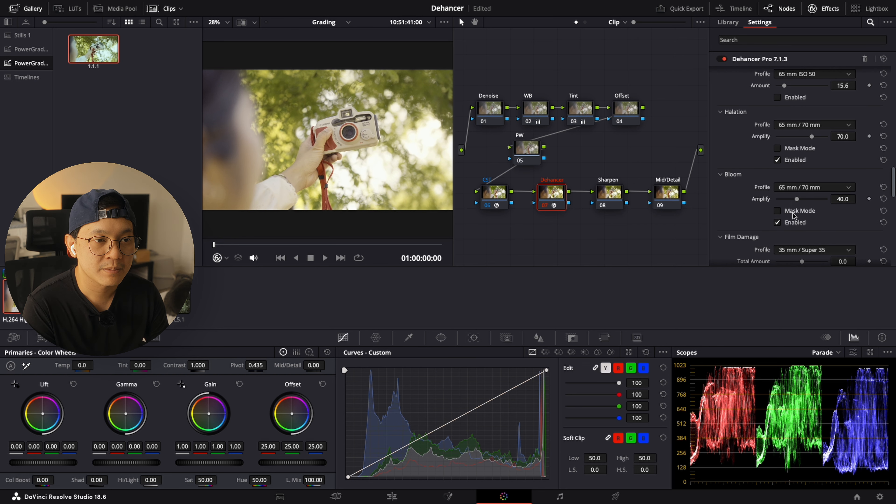
scroll(794, 216, up, 1)
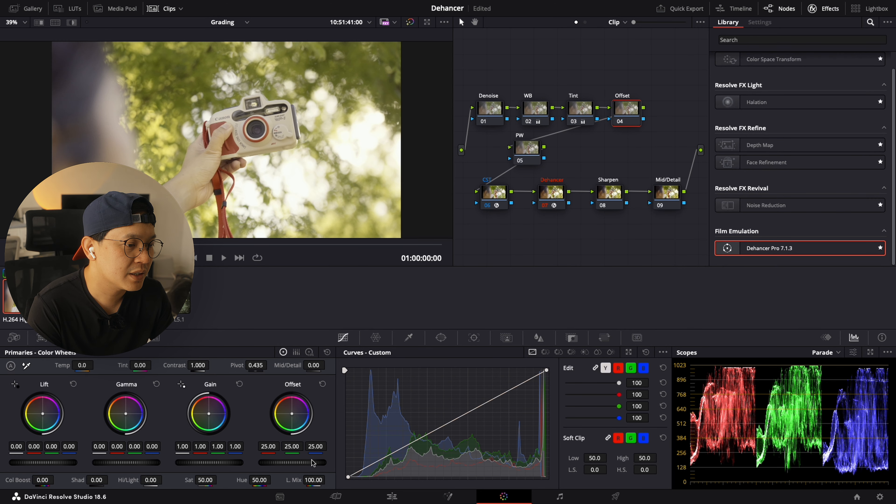
- Lower the overall exposure with the master offset on the Offset node
drag(312, 462, 178, 458)
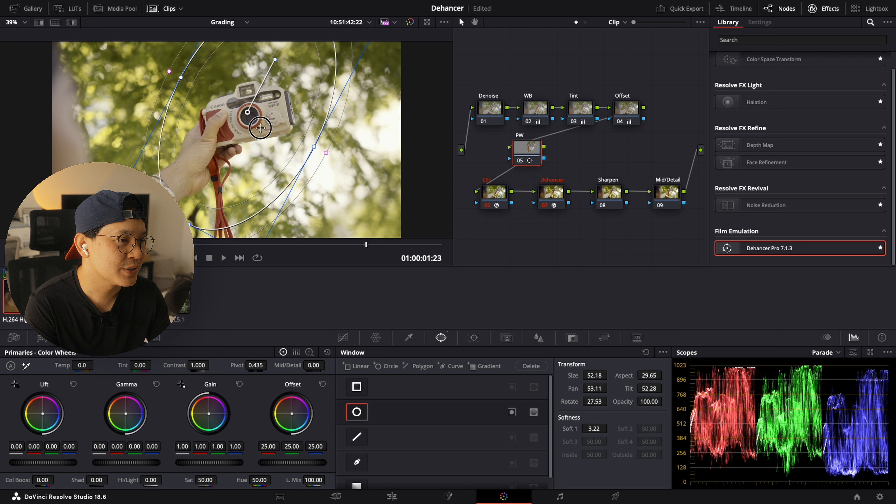
- Fit the PW node's tilted circular window around the camera and hand with a softness of about 3.96, and invert the window
drag(261, 128, 270, 183)
drag(307, 113, 309, 91)
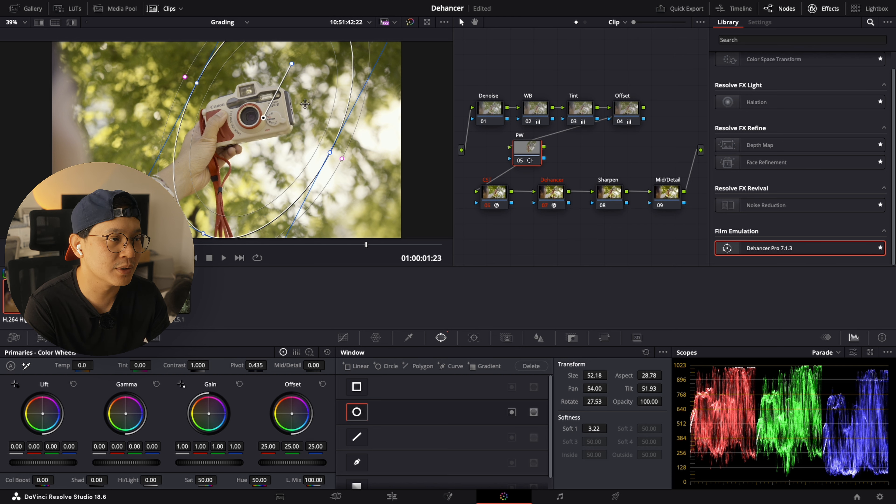
drag(293, 106, 279, 108)
drag(329, 162, 332, 164)
click(331, 164)
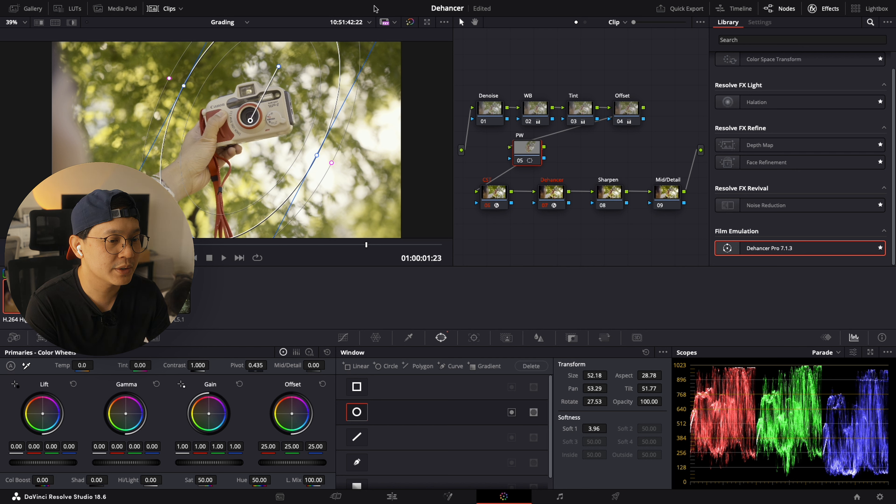
click(511, 412)
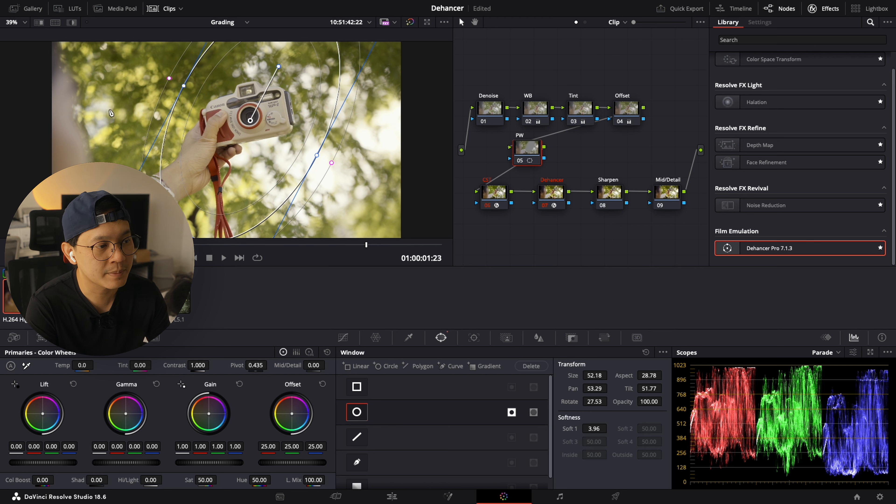
- Pull down the midtones of the PW node's custom curve to darken the area around the camera
click(343, 338)
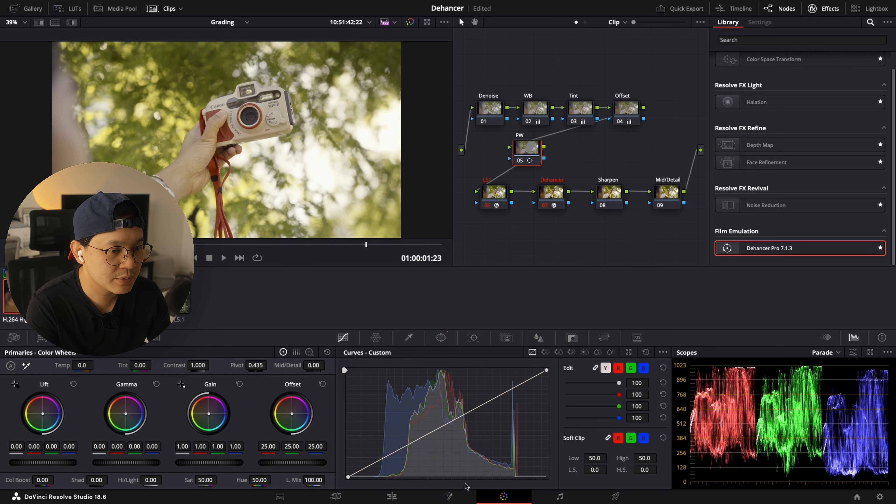
click(445, 431)
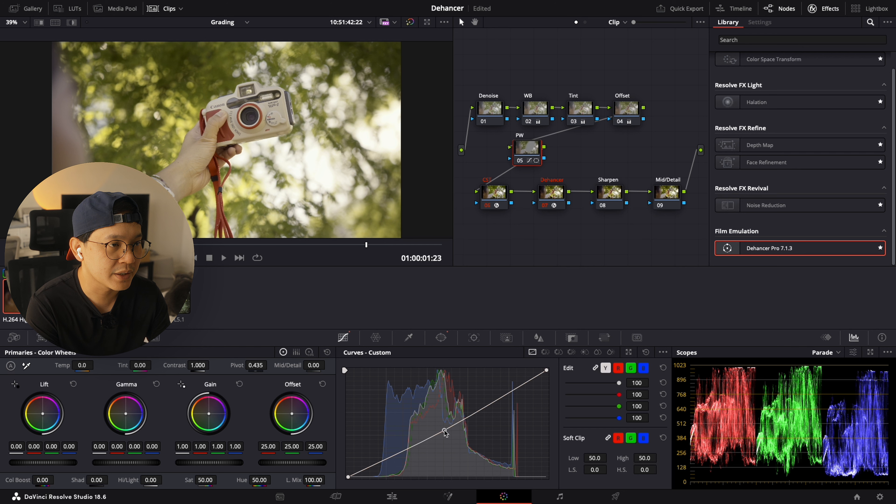
- Add an outside node to the PW node and raise its custom curve's midtones slightly to brighten the camera and hand
right_click(533, 150)
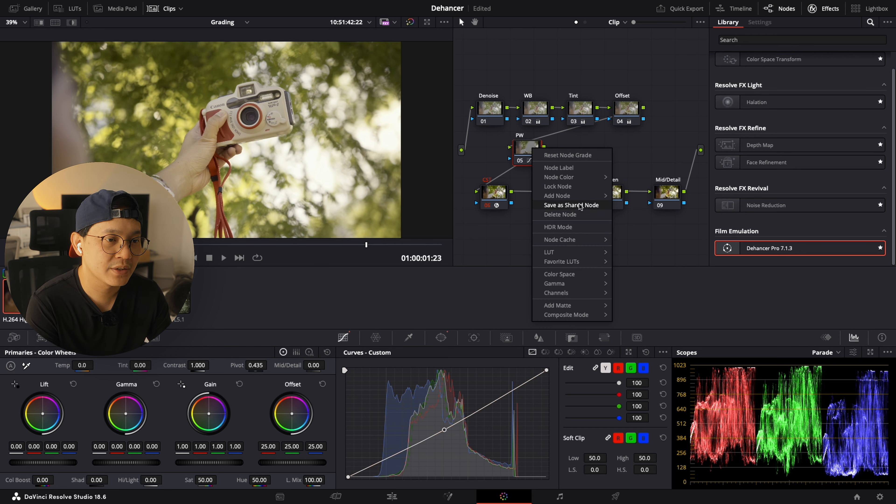
mouse_move(590, 196)
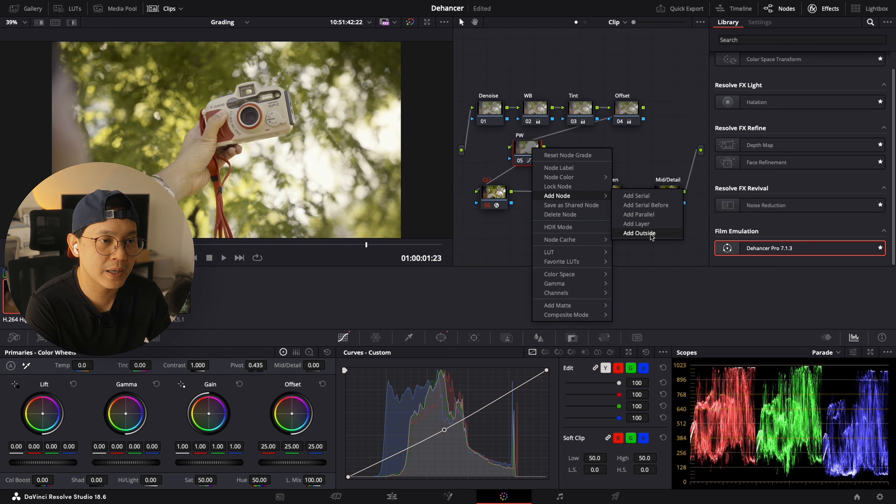
click(639, 233)
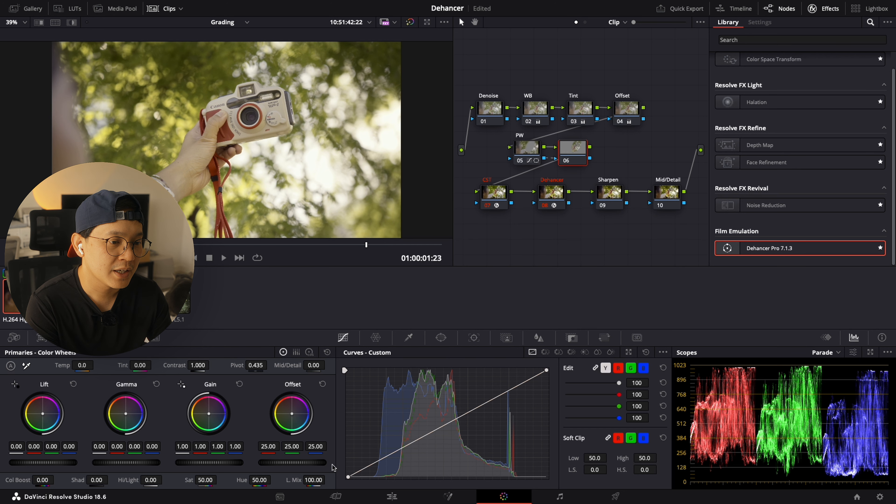
click(445, 422)
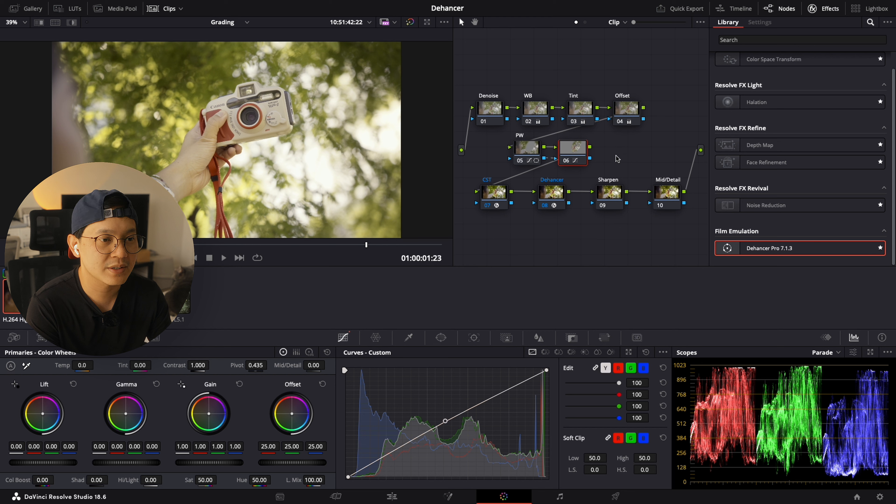
- Select the Dehancer node and review its Film, Film Developer and Film Compression settings
click(553, 195)
scroll(792, 127, down, 3)
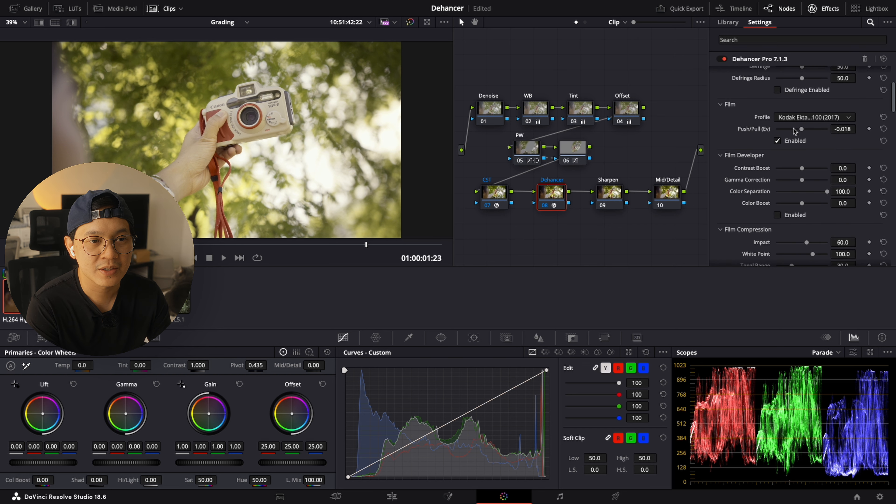
scroll(808, 184, down, 3)
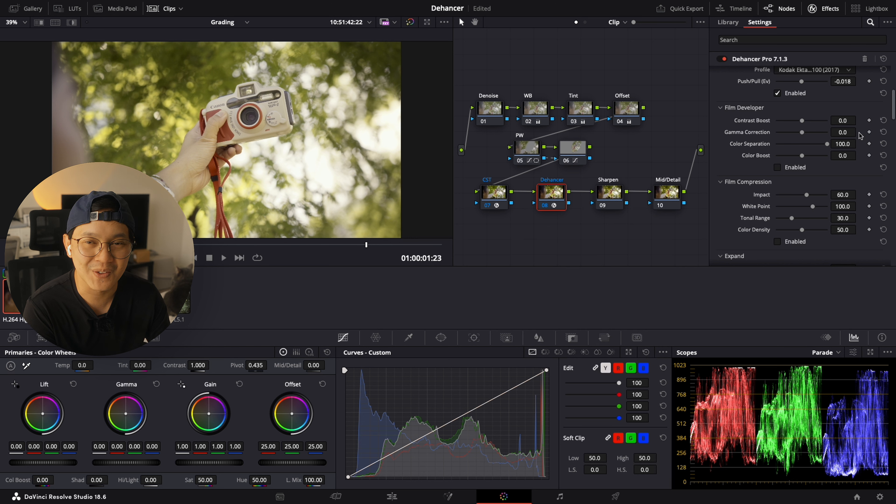
- Raise the Film Developer's Contrast Boost to about 21.1 and its Color Boost to about 56
scroll(825, 210, up, 2)
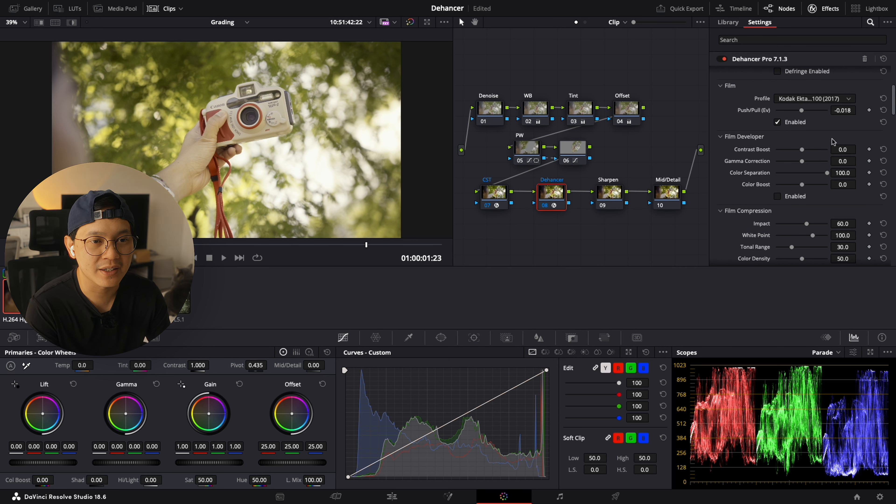
scroll(839, 143, down, 2)
scroll(843, 145, up, 3)
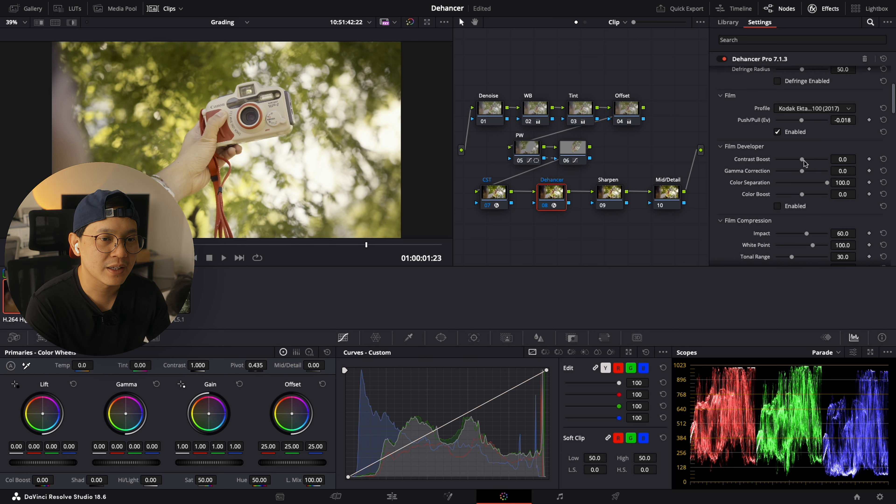
drag(803, 163, 808, 162)
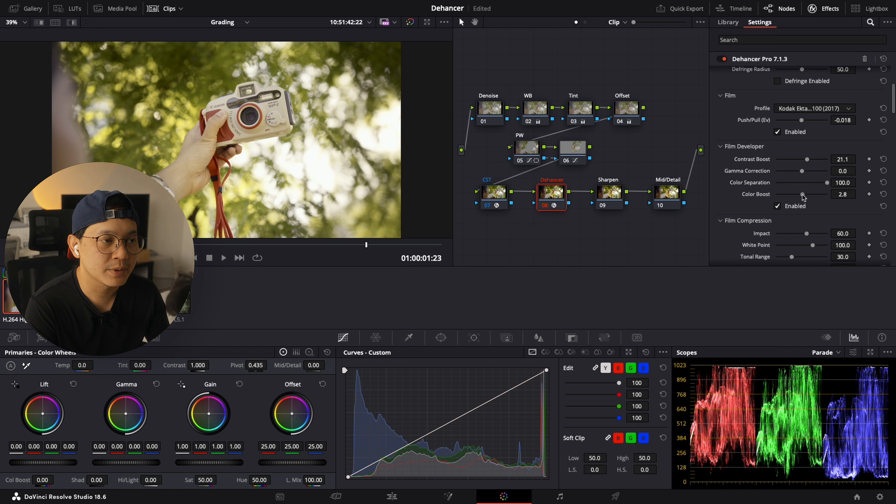
drag(803, 194, 816, 195)
- Enable Film Compression with an Impact of about 62.4, and reset its Tonal Range to the default
scroll(811, 177, down, 3)
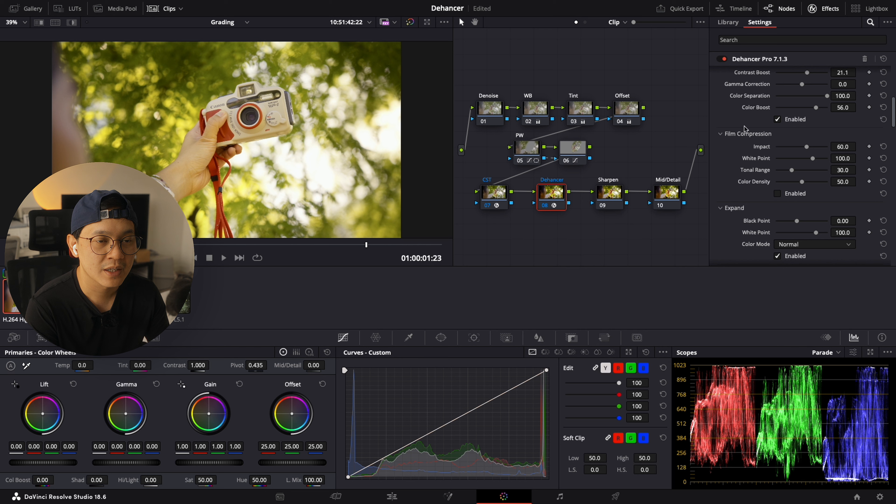
click(778, 194)
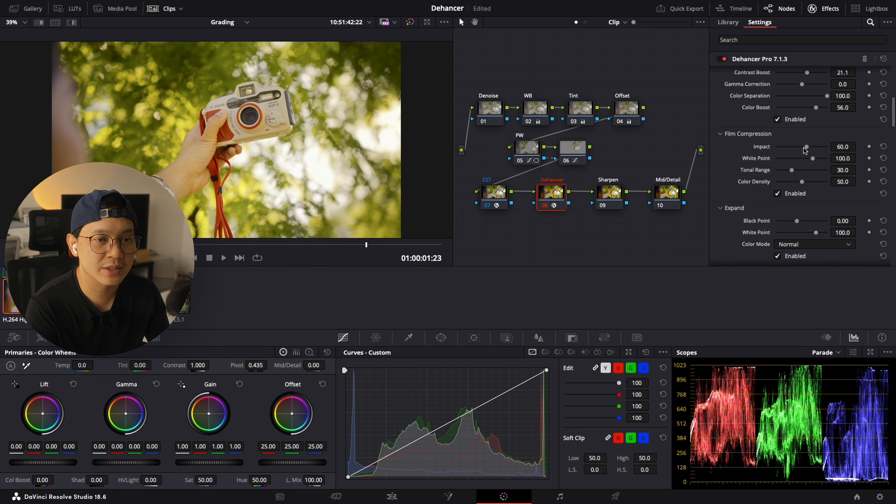
drag(801, 150, 798, 172)
click(884, 170)
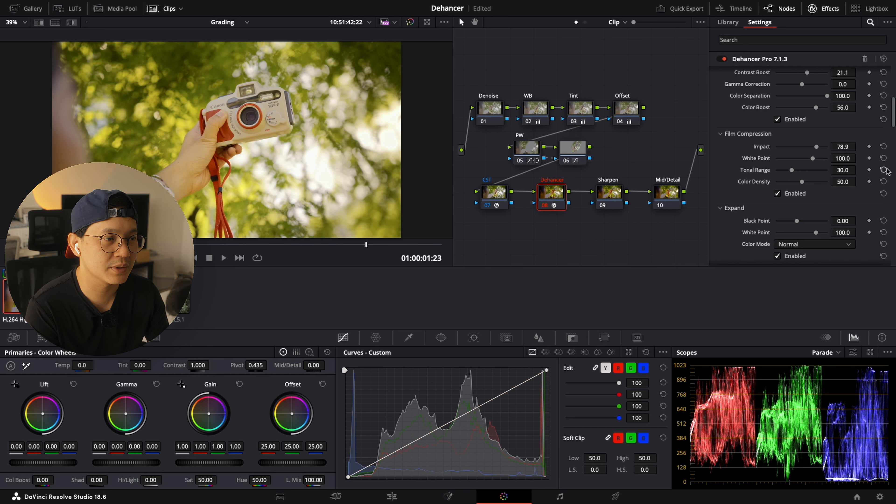
drag(815, 150, 808, 150)
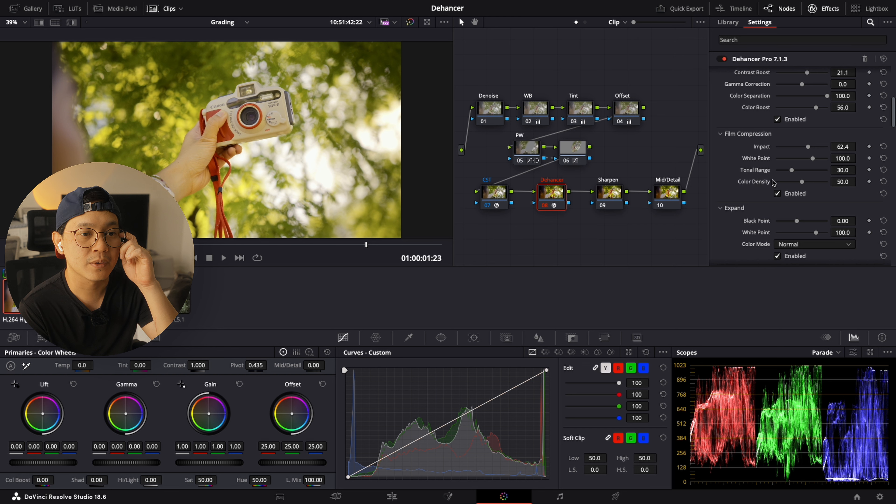
- Set the Expand section's Black Point to about 1.10 and keep its White Point at 100
scroll(770, 211, down, 2)
scroll(770, 211, down, 2)
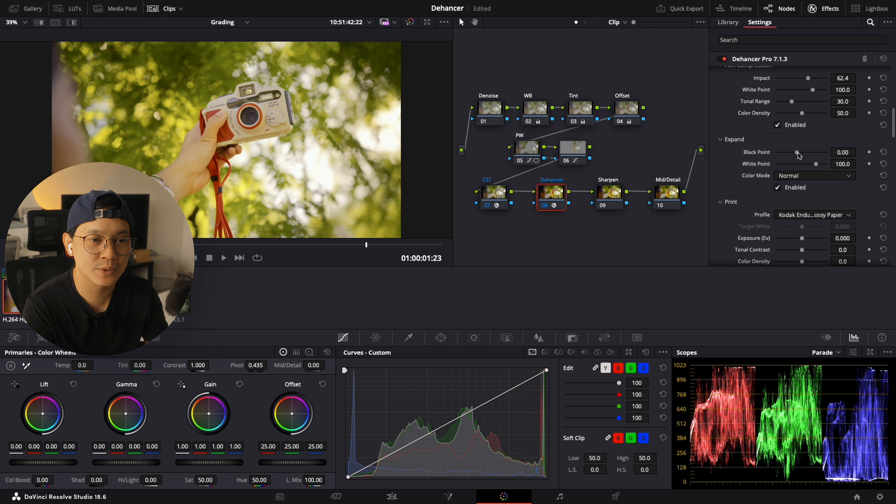
drag(797, 152, 799, 155)
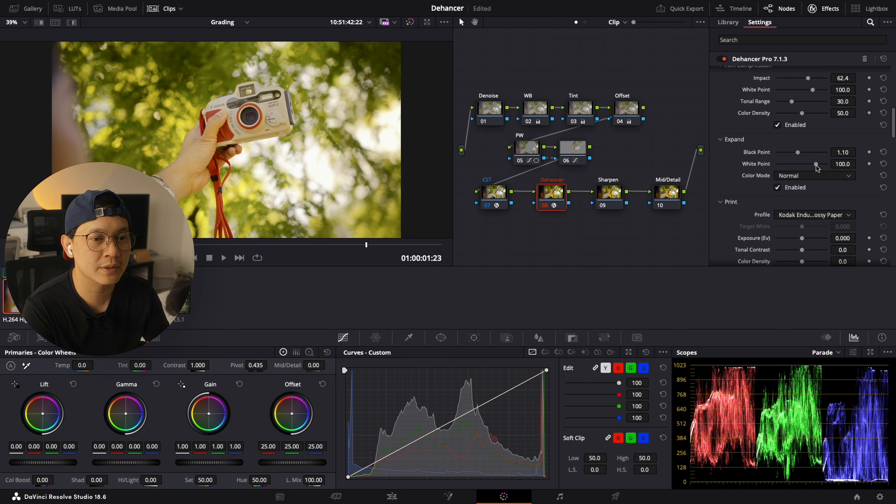
drag(816, 164, 816, 165)
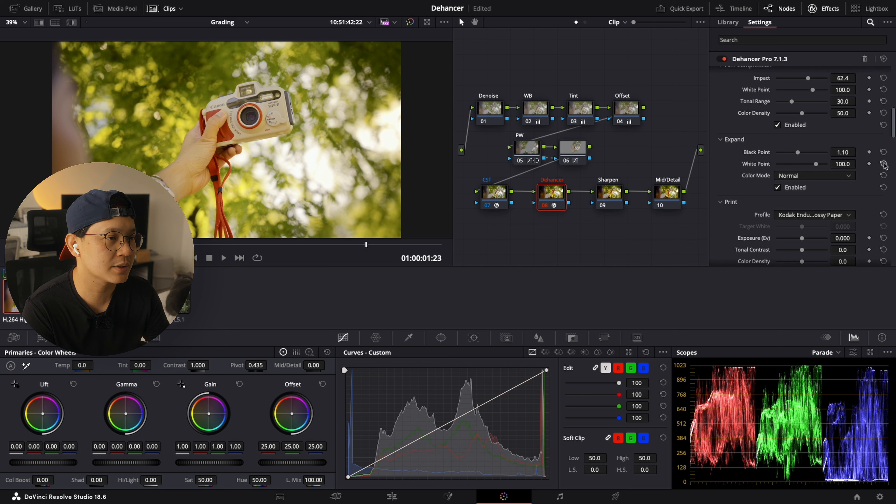
- Raise the Print section's Color Density to about 68.8 and its Tonal Contrast to about 8.7
scroll(791, 219, down, 3)
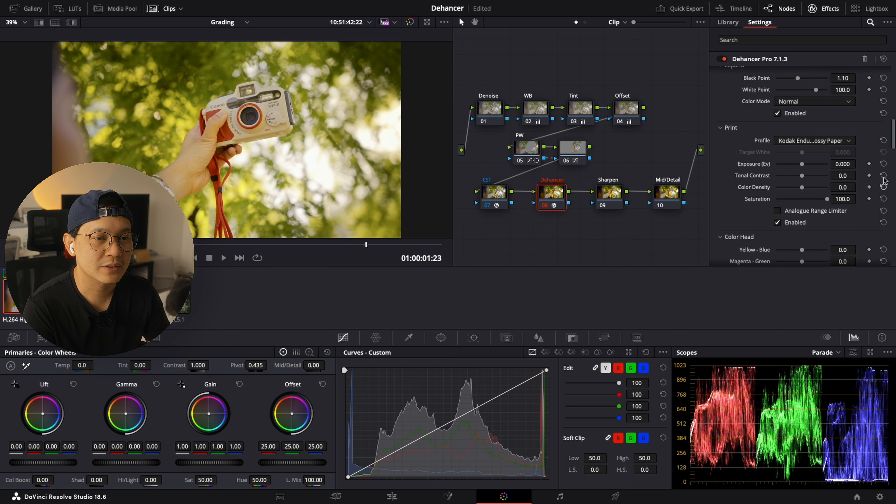
scroll(778, 148, up, 1)
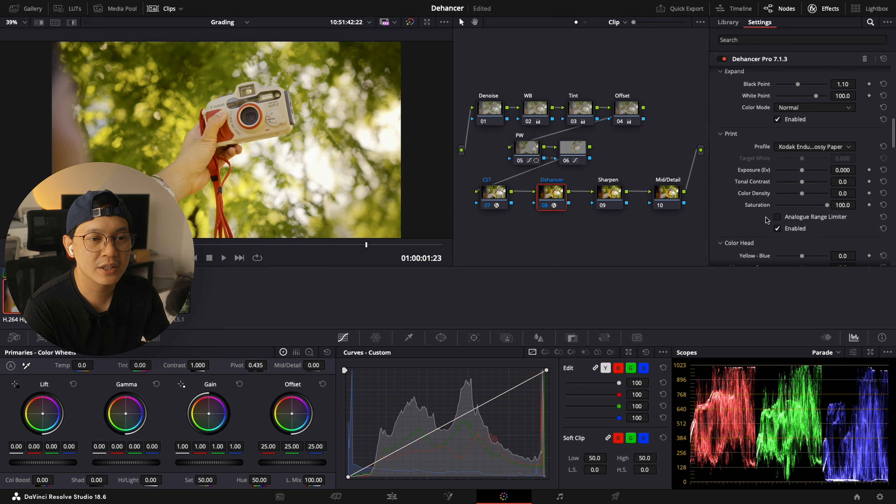
drag(802, 195, 820, 194)
drag(802, 182, 803, 182)
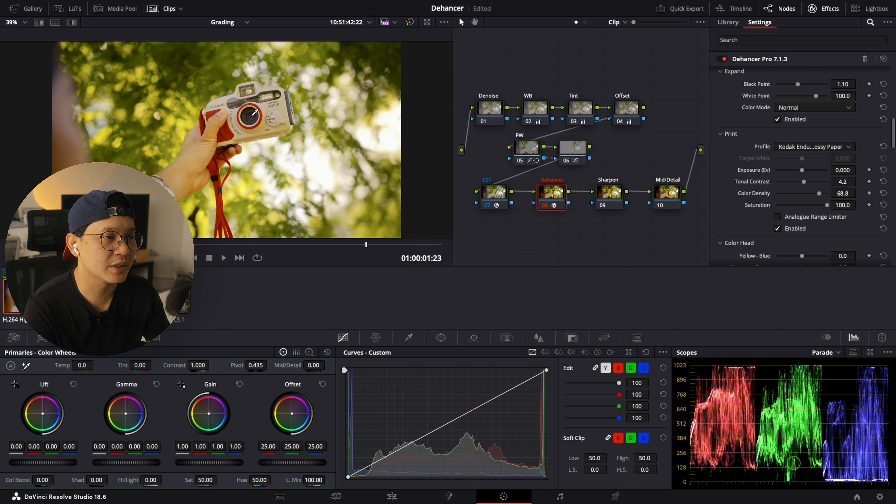
drag(806, 183, 800, 183)
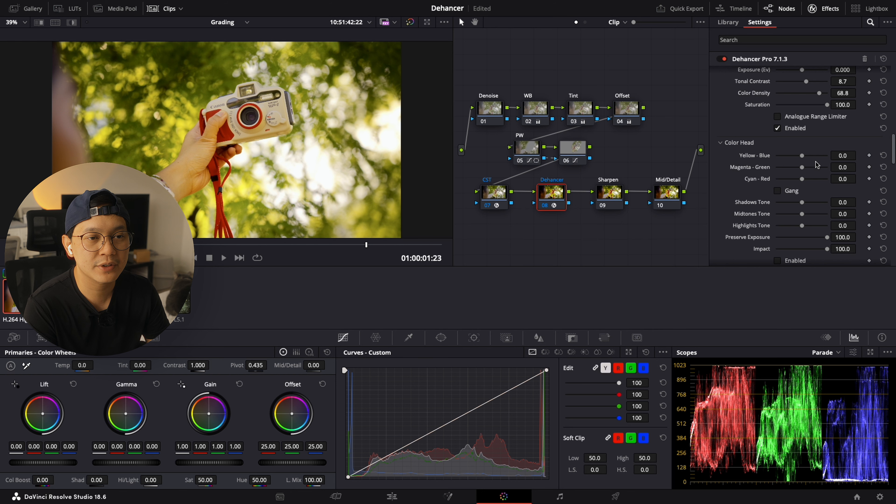
- Try a slight Yellow-Blue shift in the Color Head, reset it, and try out the tone controls
scroll(816, 162, down, 3)
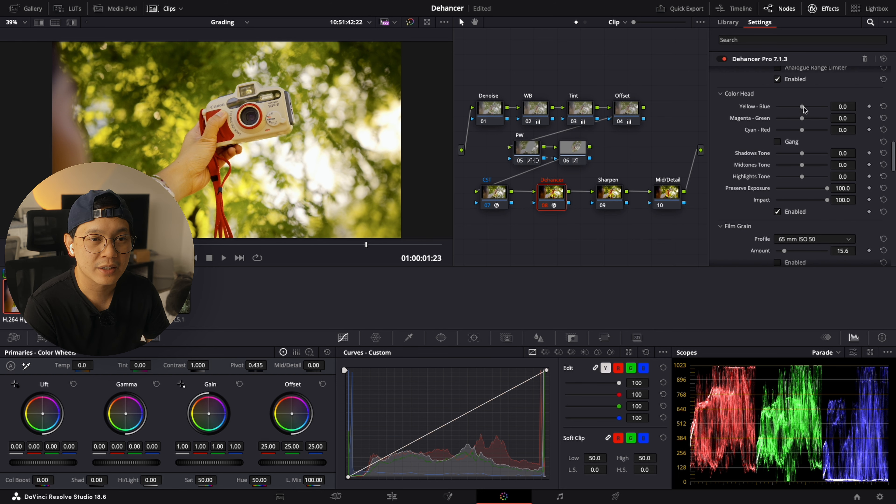
drag(803, 109, 803, 108)
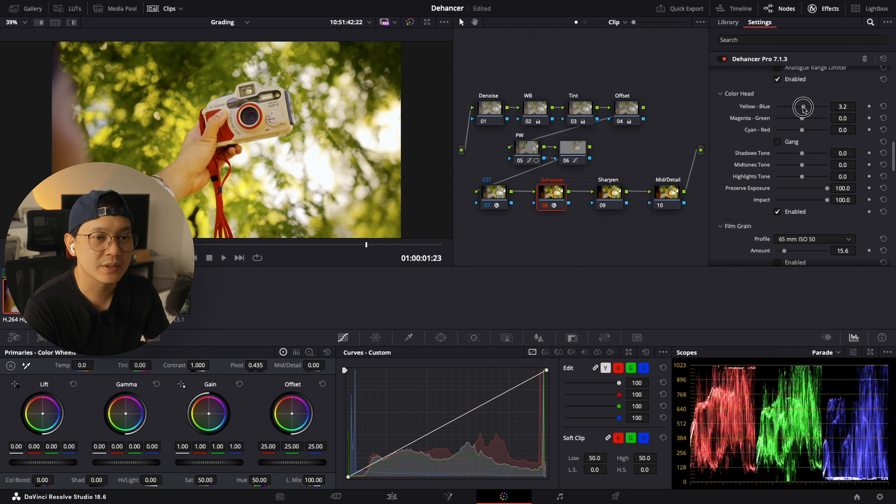
double_click(803, 108)
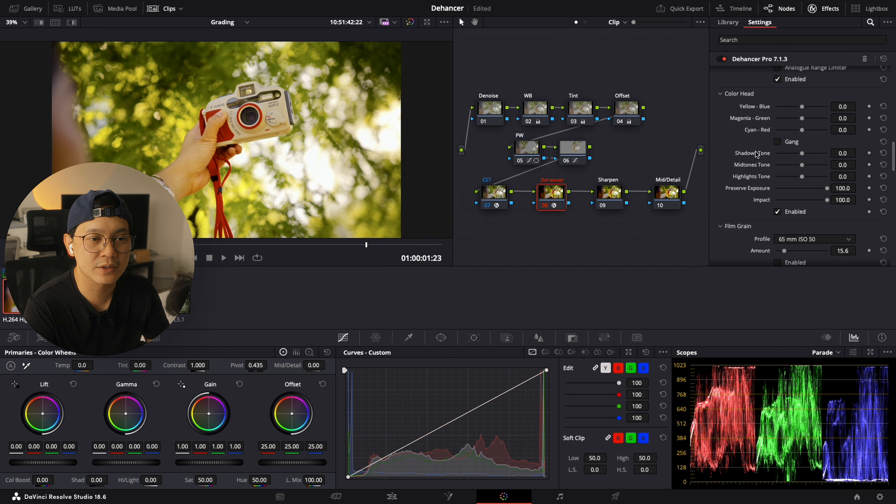
drag(802, 153, 803, 180)
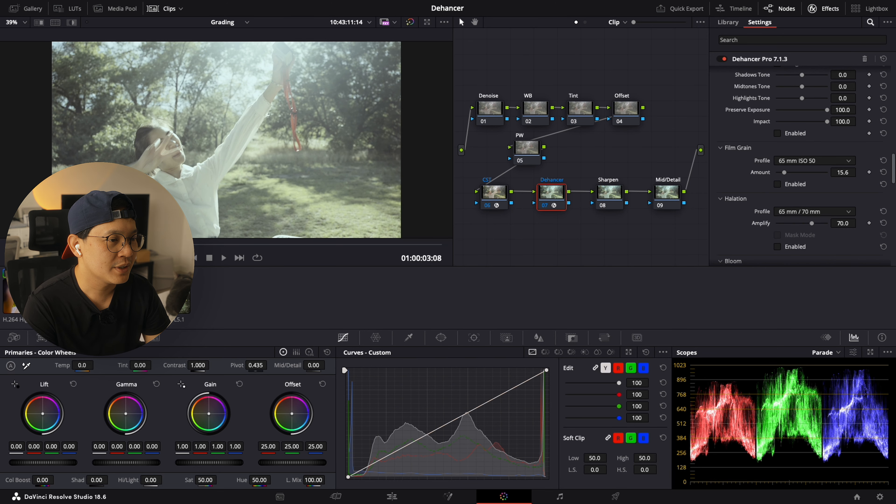
- On the clip of the woman raising a camera, park at 01:00:04:11 and set Dehancer's Film profile to Kodak Ekta...100 (2017)
click(230, 246)
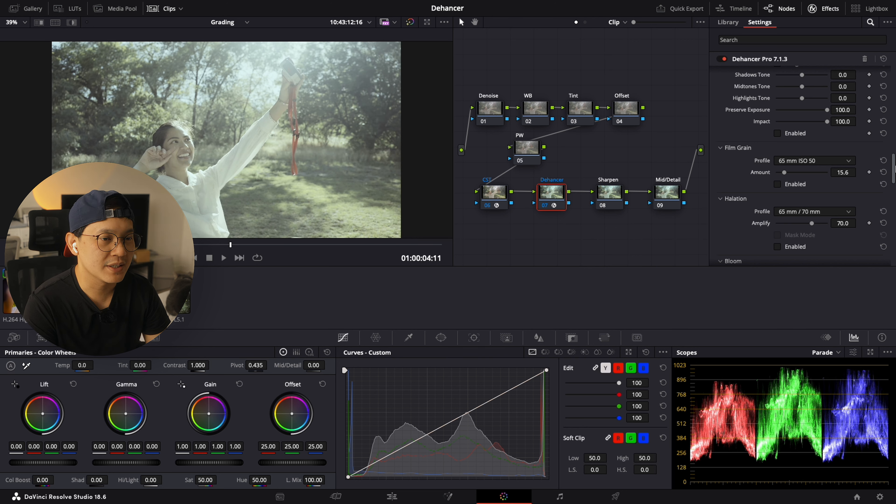
scroll(792, 199, down, 5)
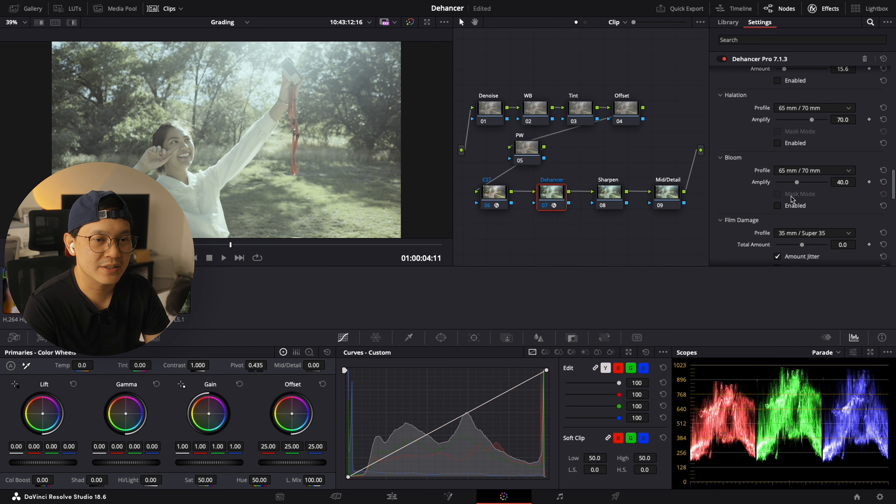
scroll(792, 199, up, 8)
scroll(791, 197, up, 10)
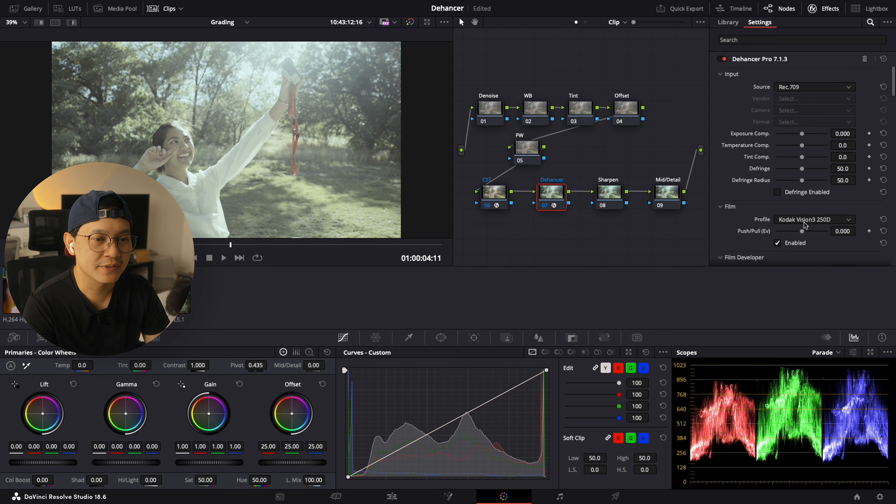
click(829, 220)
click(811, 304)
- Set Dehancer's Print profile to Kodak Endura Glossy Paper
scroll(822, 226, down, 2)
scroll(822, 226, down, 5)
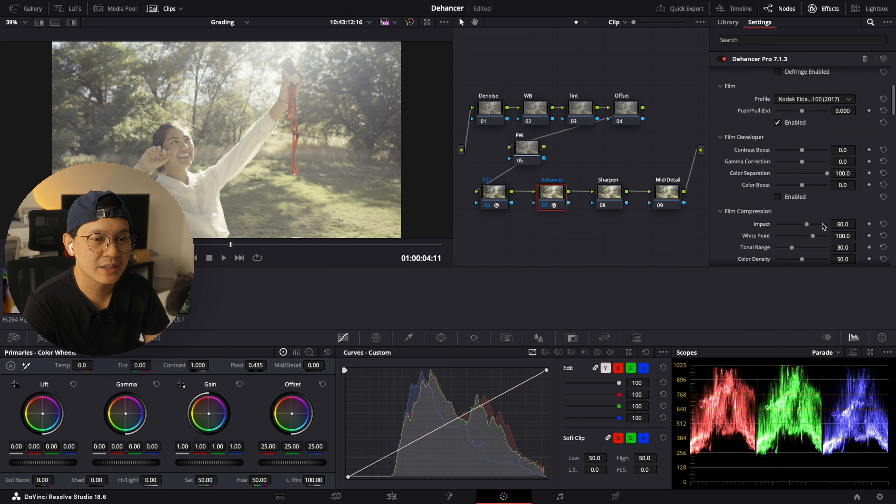
click(811, 216)
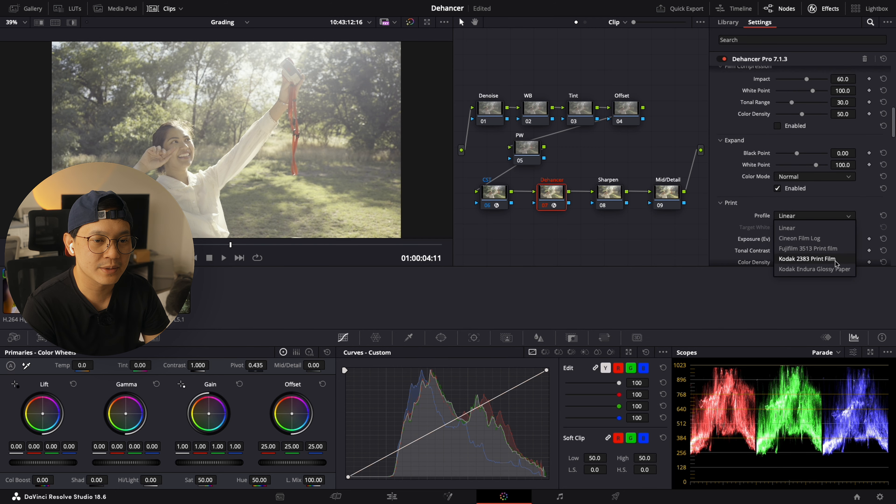
click(814, 269)
scroll(822, 198, down, 3)
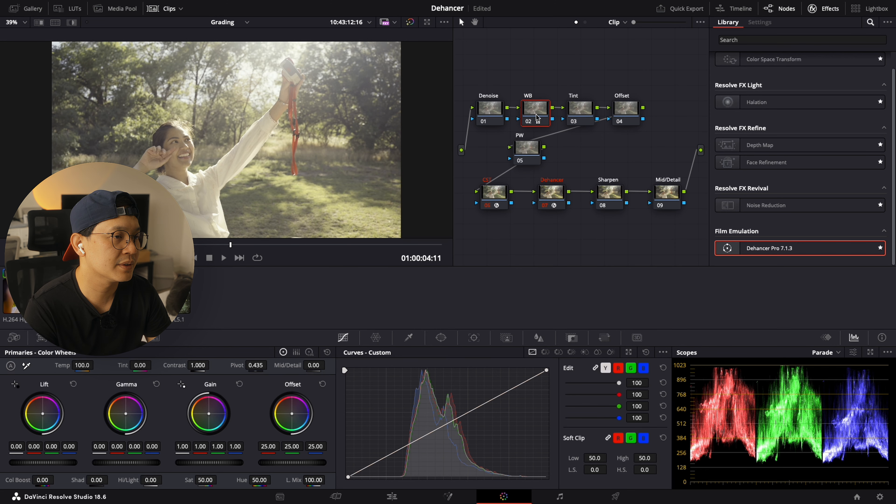
- Set the Tint node's tint to about 2 and lower the Offset node's master offset to about 22
key(alt+shift+apostrophe)
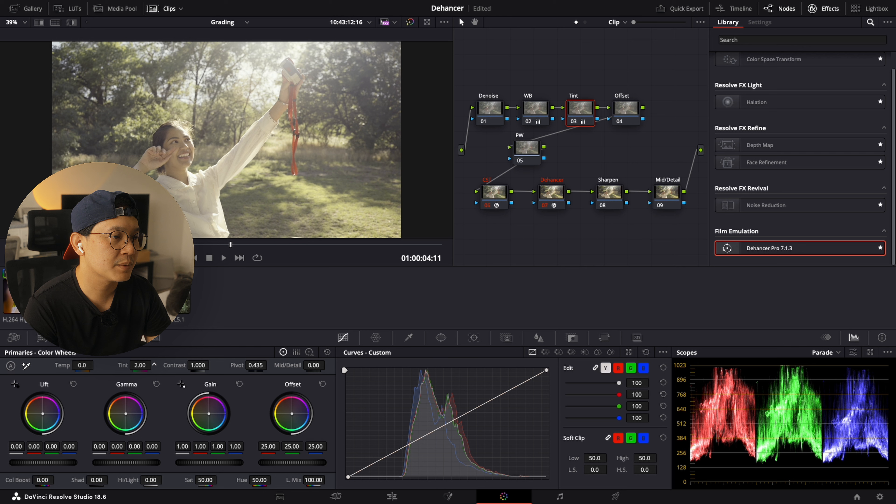
drag(144, 366, 145, 366)
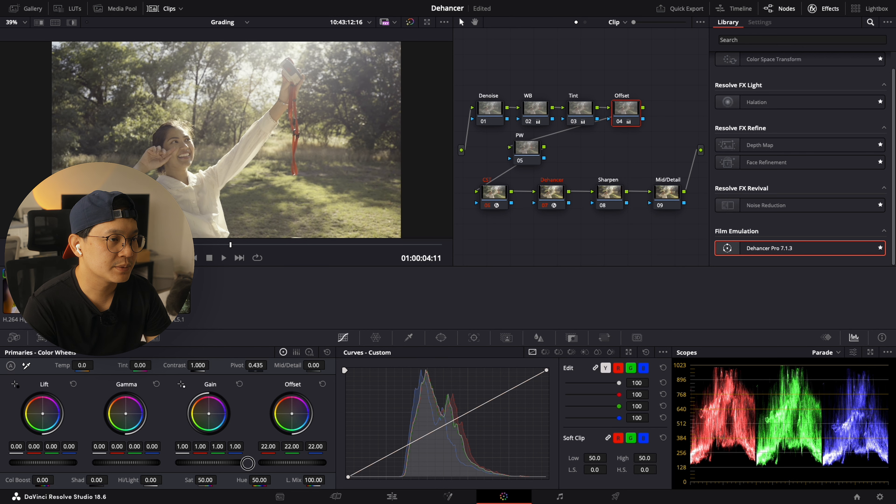
drag(248, 464, 275, 465)
- On the PW node, fit a tilted circular window around the woman and her raised arm with softness about 3.66, and invert it
click(527, 148)
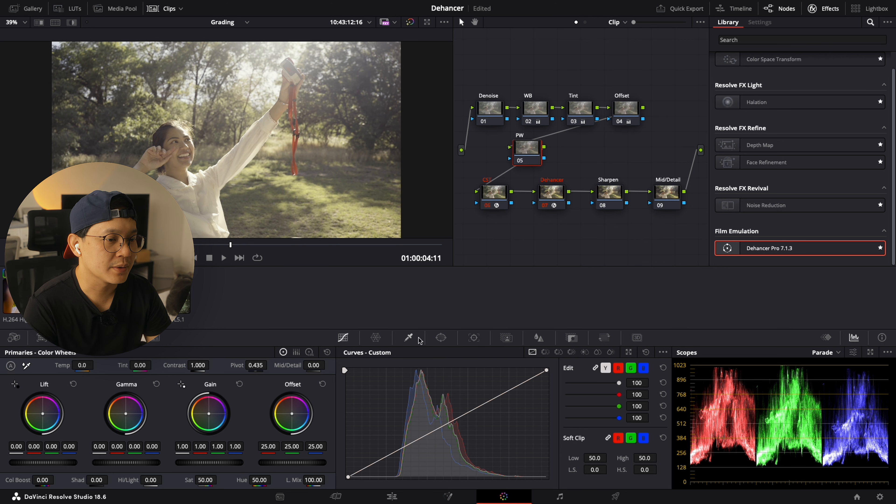
click(441, 338)
drag(186, 150, 268, 78)
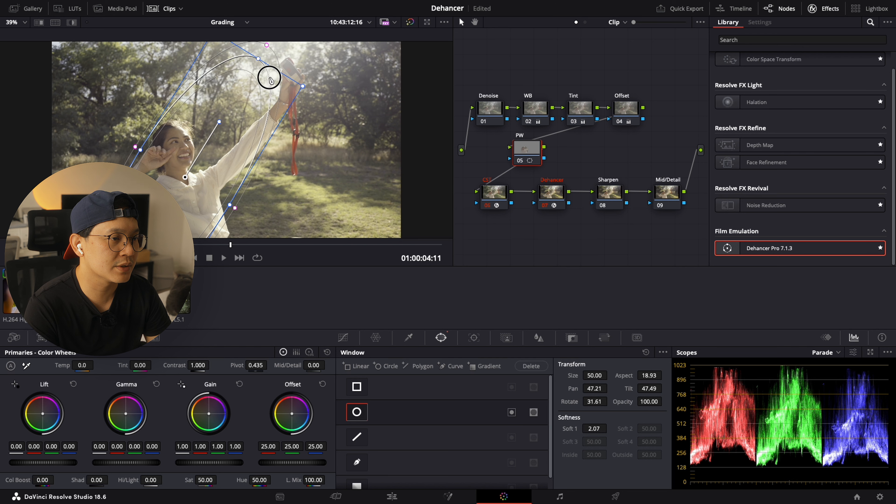
drag(212, 164, 233, 128)
drag(255, 172, 258, 174)
drag(250, 168, 263, 177)
drag(194, 181, 222, 161)
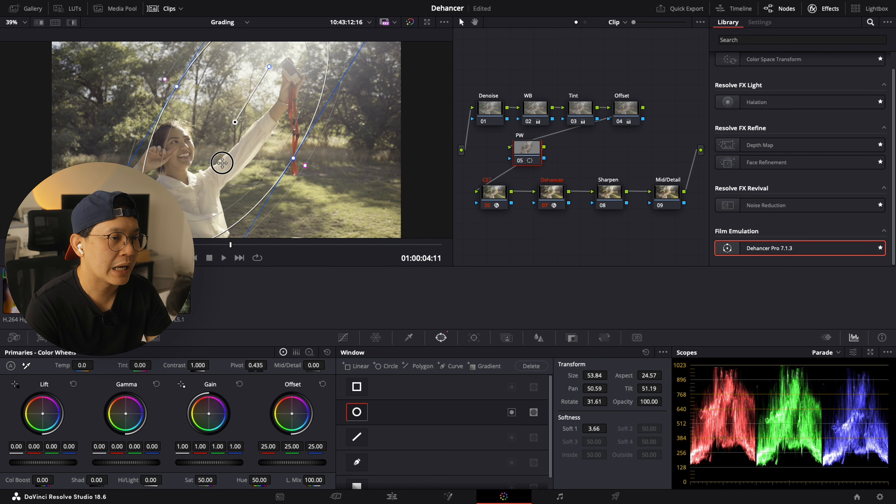
drag(249, 132, 239, 133)
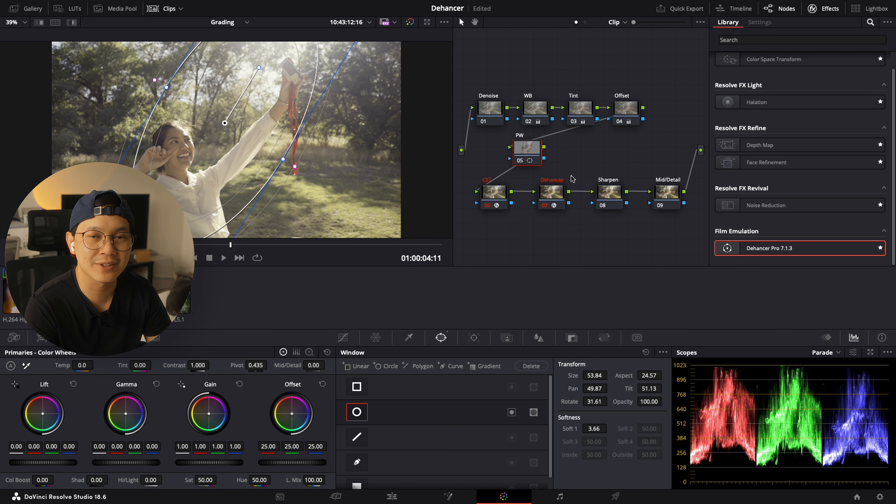
click(511, 412)
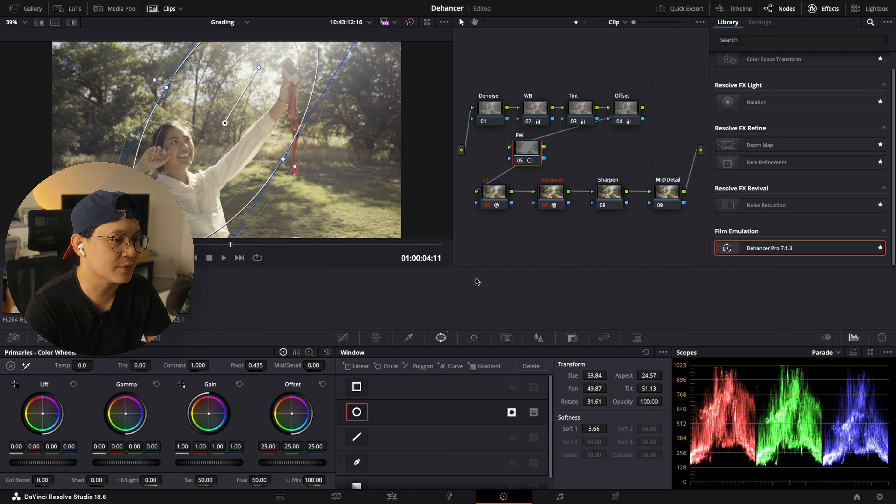
- Pull down the midtones of the PW node's custom curve slightly and add an outside node to it
click(343, 337)
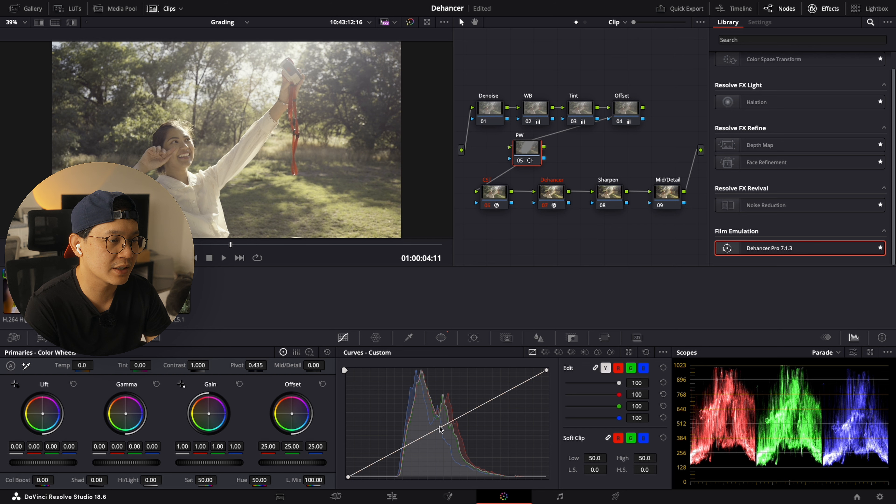
right_click(518, 155)
mouse_move(543, 200)
click(643, 240)
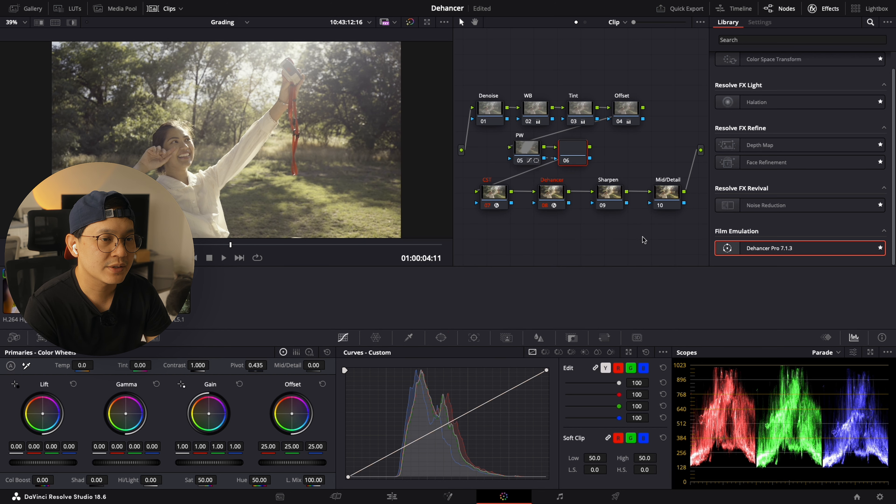
- Raise the midtones of the outside node's custom curve slightly to brighten the woman
click(444, 422)
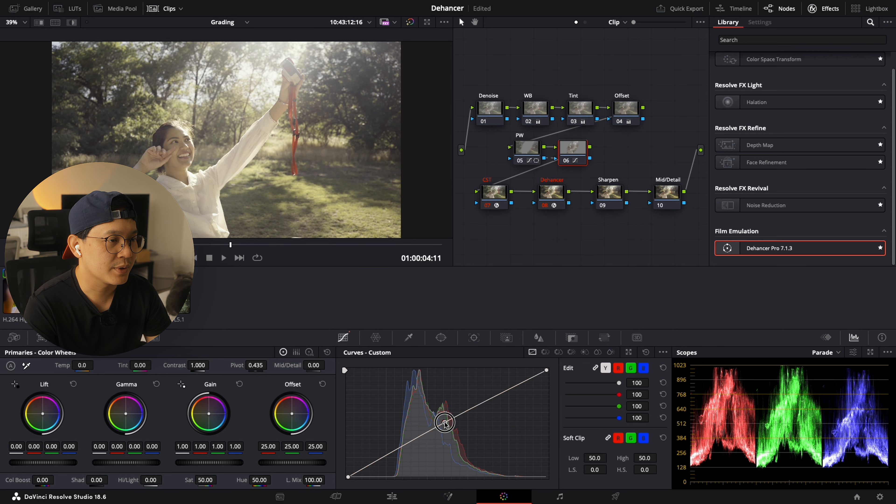
drag(444, 423, 441, 424)
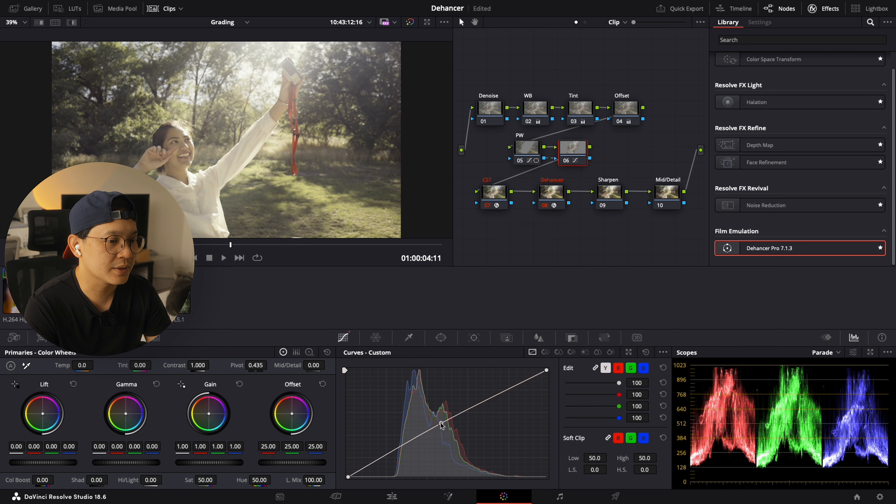
- Widen the PW node's circular window around the woman to size about 57.25 and aspect about 29.7, with softness about 4.19
key(shift+semicolon)
click(446, 338)
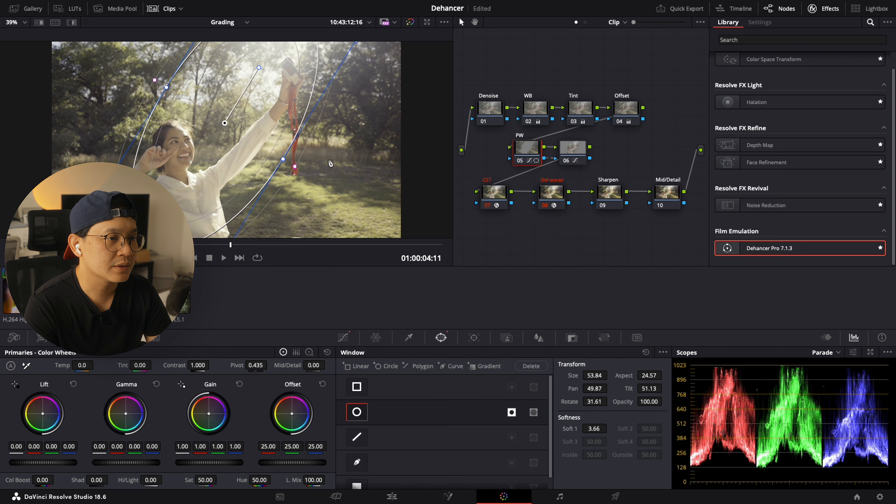
mouse_move(296, 168)
mouse_down()
mouse_move(289, 163)
mouse_move(295, 166)
mouse_up()
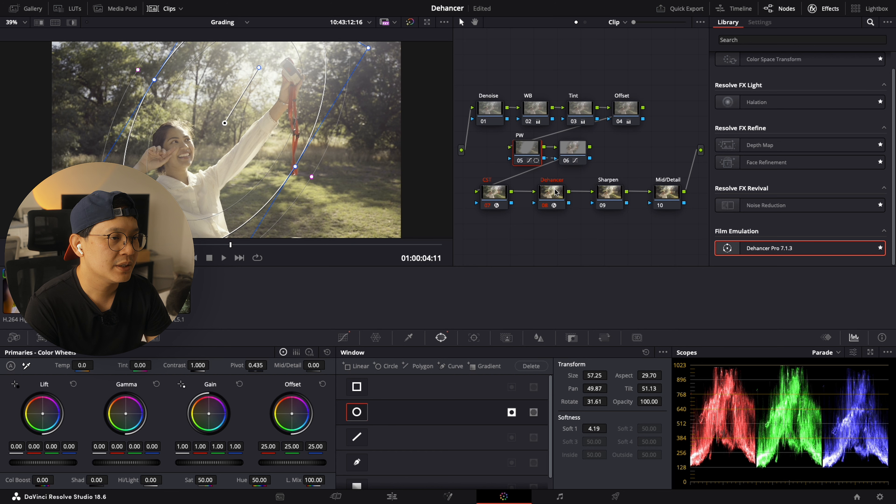
- In the Dehancer node, enable Film Developer and set contrast boost to about 13.8 and color boost to about 63
click(552, 193)
scroll(739, 202, down, 5)
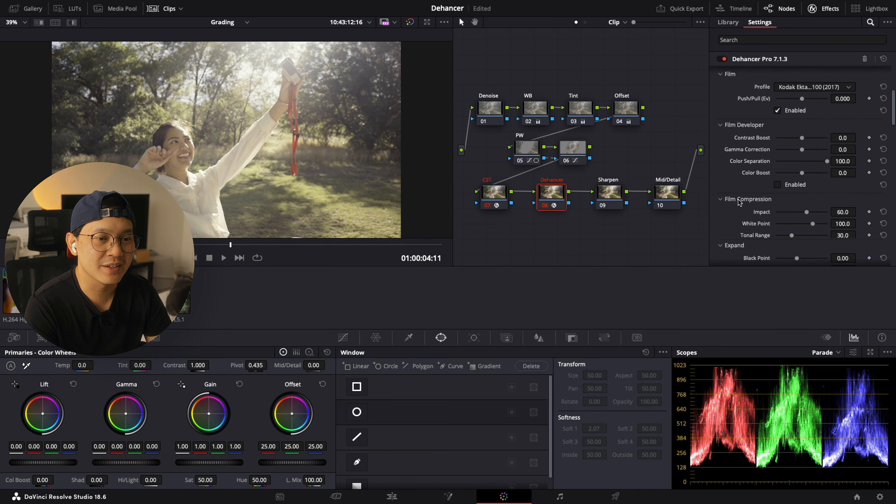
scroll(739, 202, down, 1)
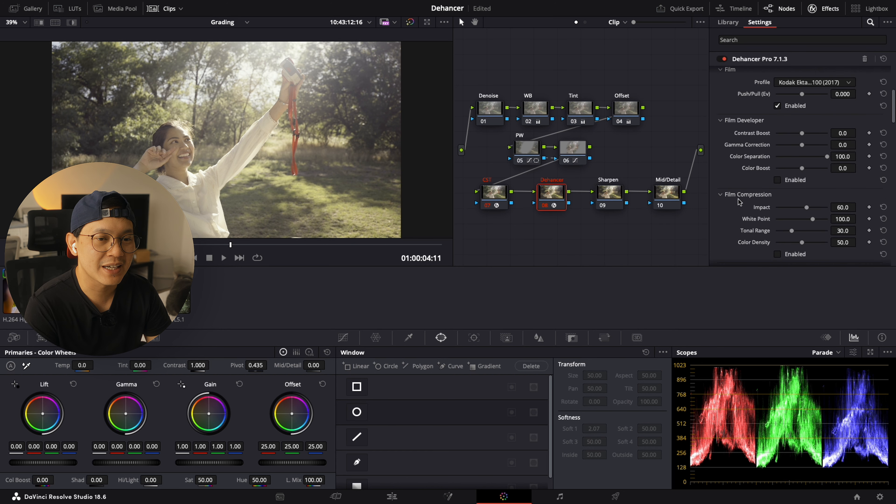
click(778, 180)
scroll(769, 156, up, 2)
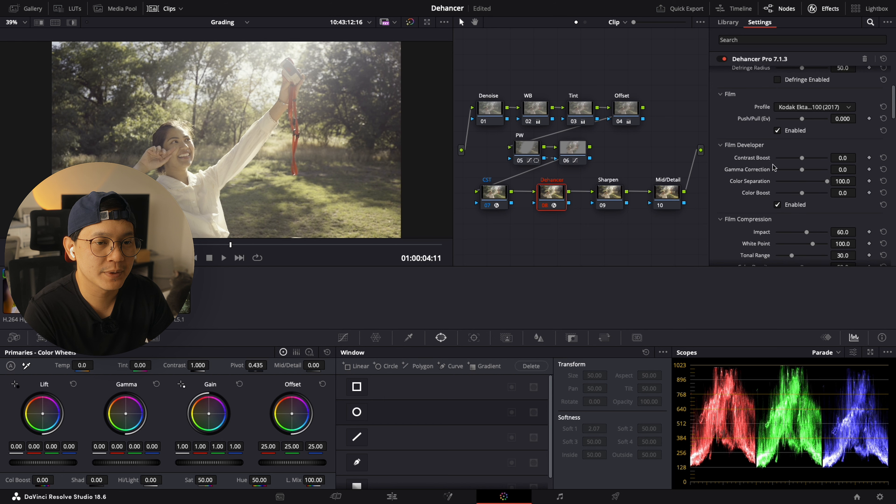
drag(802, 158, 805, 158)
drag(802, 193, 818, 193)
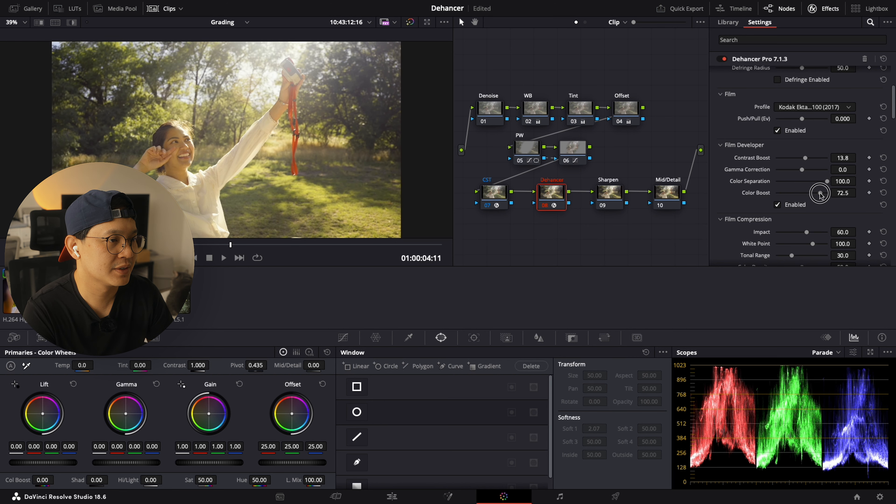
- Enable Film Compression and set its impact to about 69.7 and tonal range to about 45.8
scroll(811, 235, down, 5)
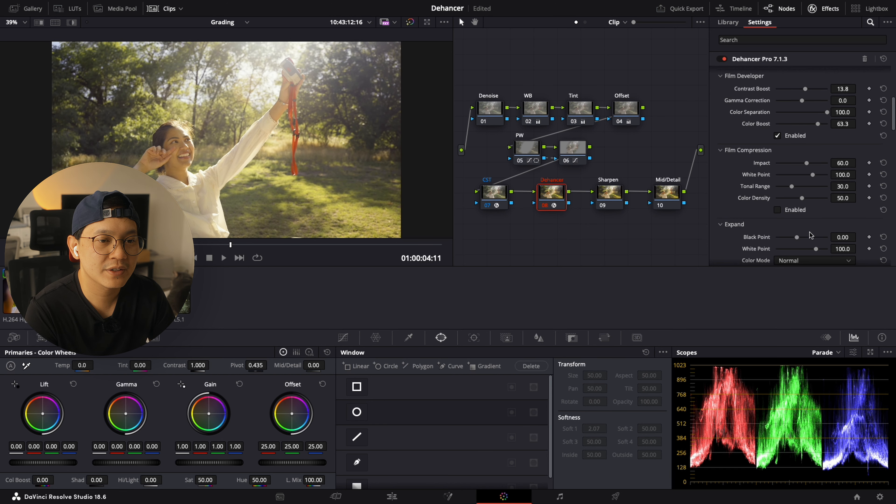
click(778, 210)
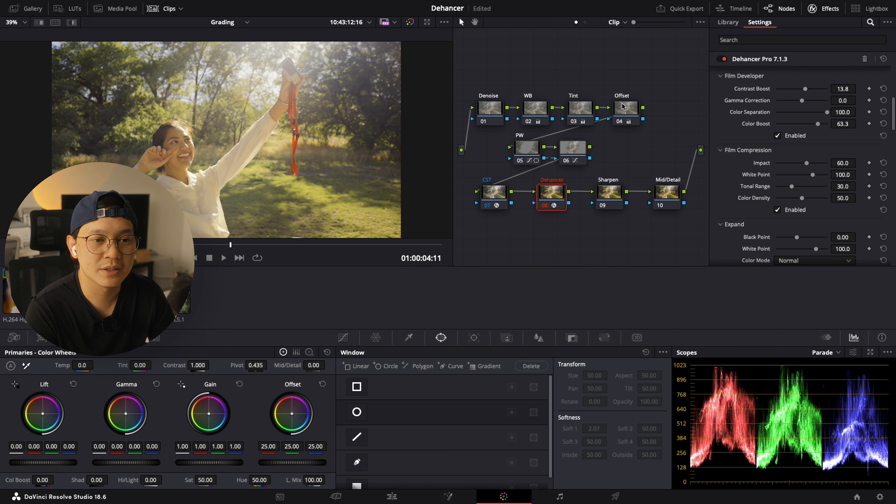
drag(807, 163, 800, 189)
- Set the Expand black point to about 1.1 and its white point to about 96.1
scroll(729, 183, down, 3)
scroll(744, 216, down, 2)
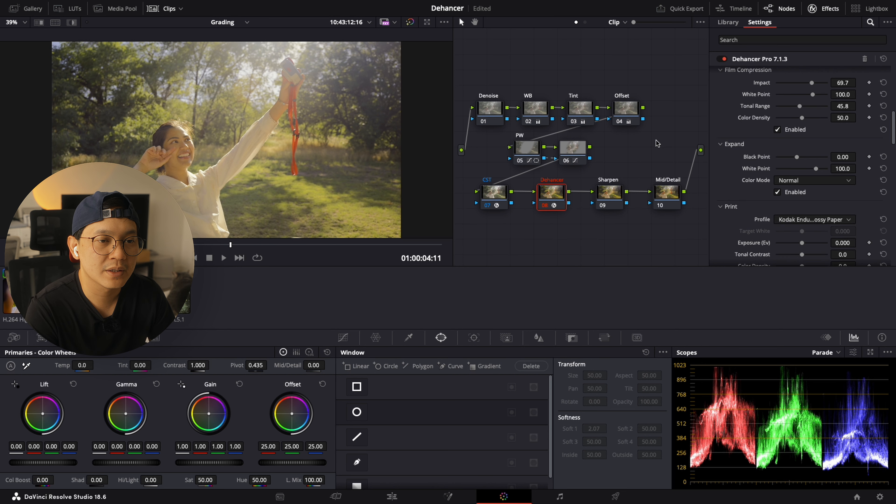
scroll(811, 152, down, 1)
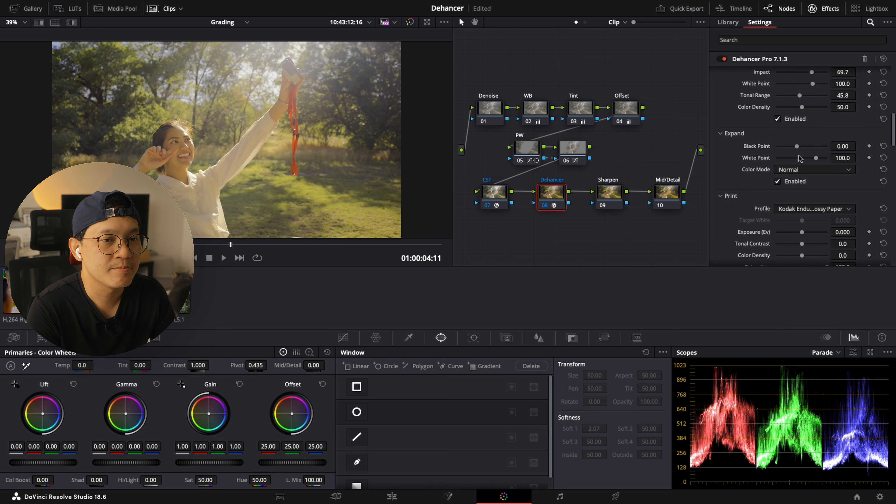
drag(799, 152, 814, 161)
- Raise the print color density to 100, set the Bloom amplify to about 25.7, and toggle Bloom to compare
scroll(812, 176, down, 3)
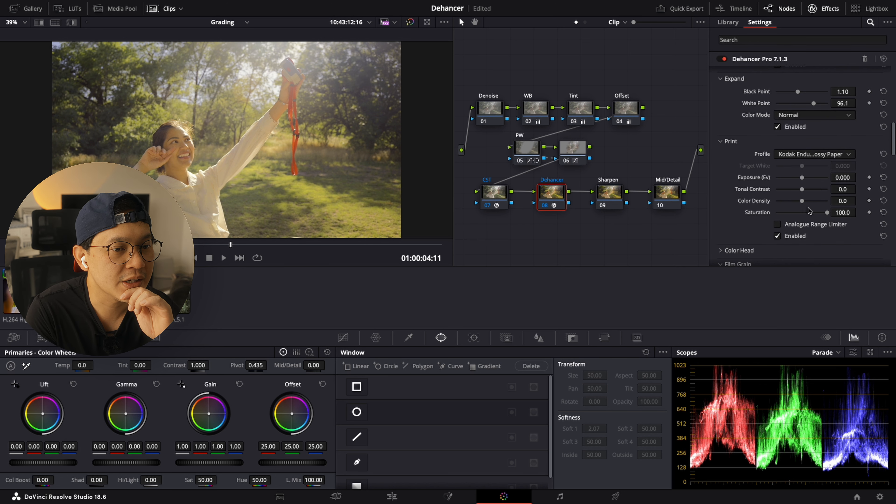
mouse_move(802, 202)
mouse_down()
mouse_move(817, 202)
mouse_move(810, 204)
mouse_up()
scroll(783, 219, down, 5)
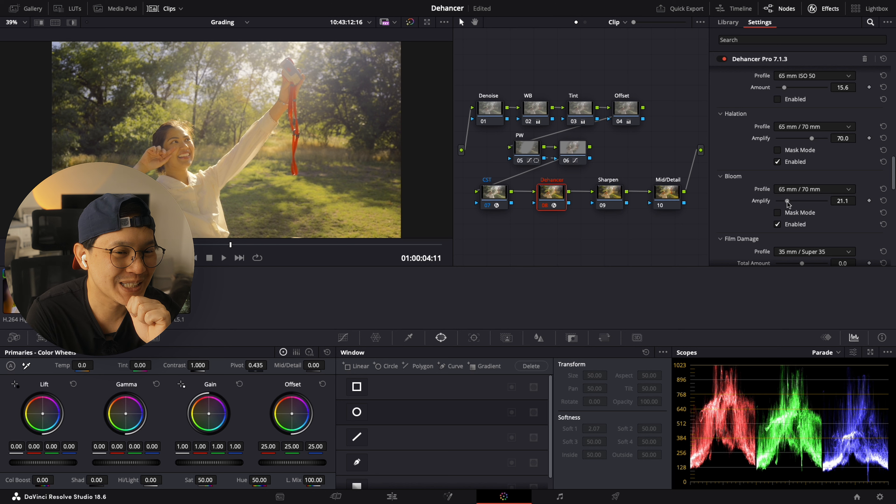
drag(787, 202, 789, 202)
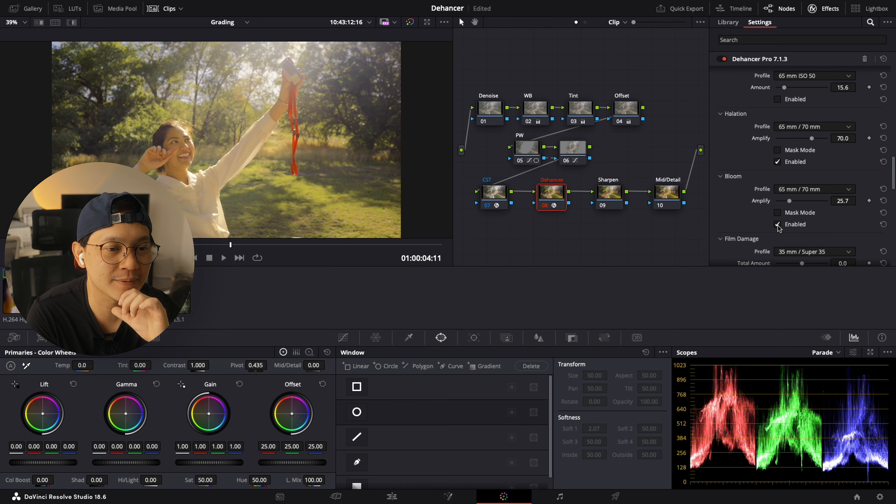
click(778, 226)
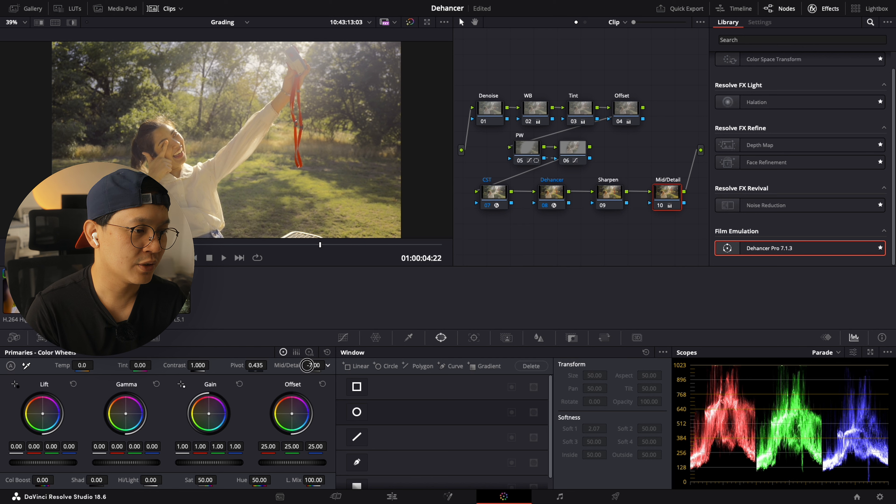
- Lower the Mid/Detail node's midtone detail, and set the Dehancer print tonal contrast to about 5.9
drag(307, 365, 299, 365)
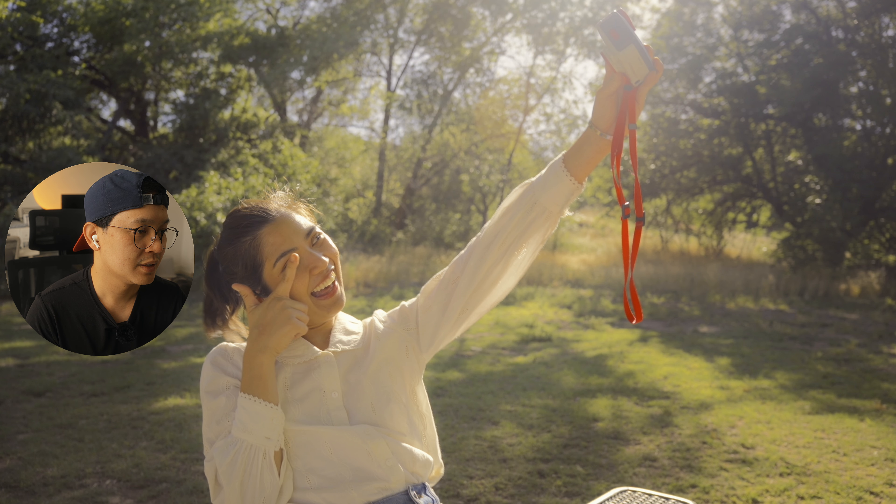
mouse_move(364, 233)
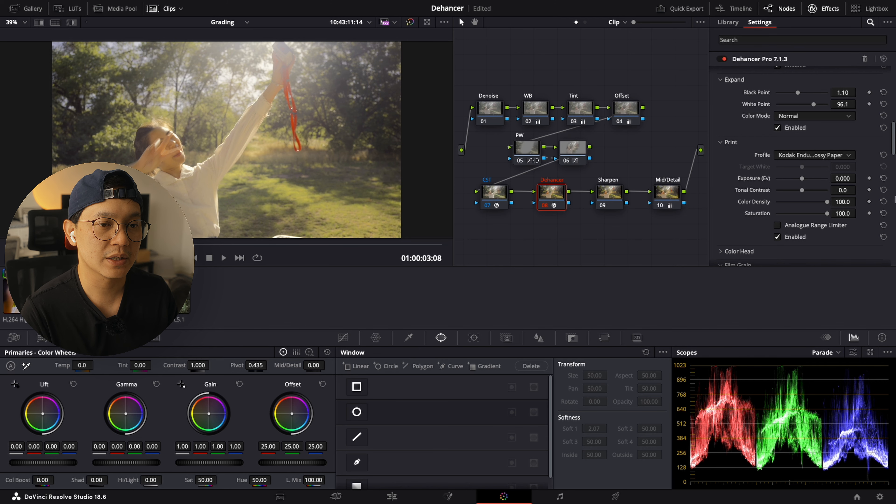
scroll(828, 198, down, 3)
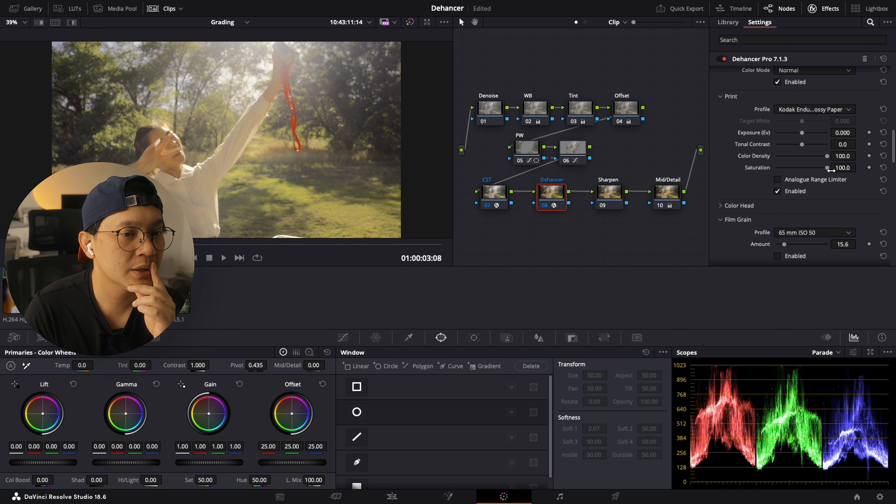
drag(802, 144, 804, 145)
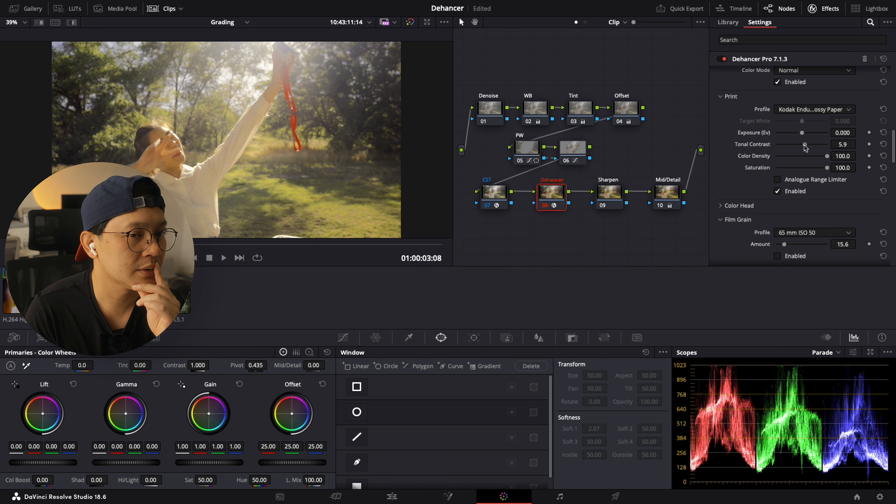
scroll(813, 164, up, 5)
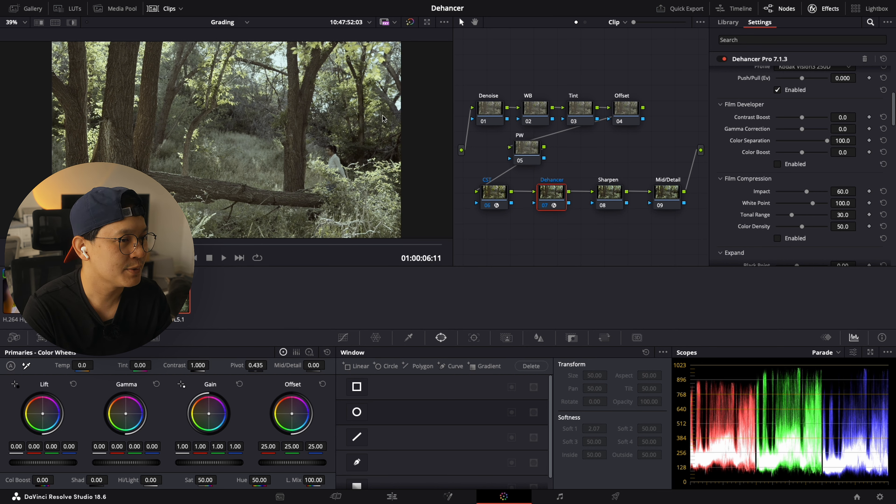
- Move the forest clip to 01:00:08:19 and raise the Offset node's master offset to about 33.6
drag(222, 246, 389, 246)
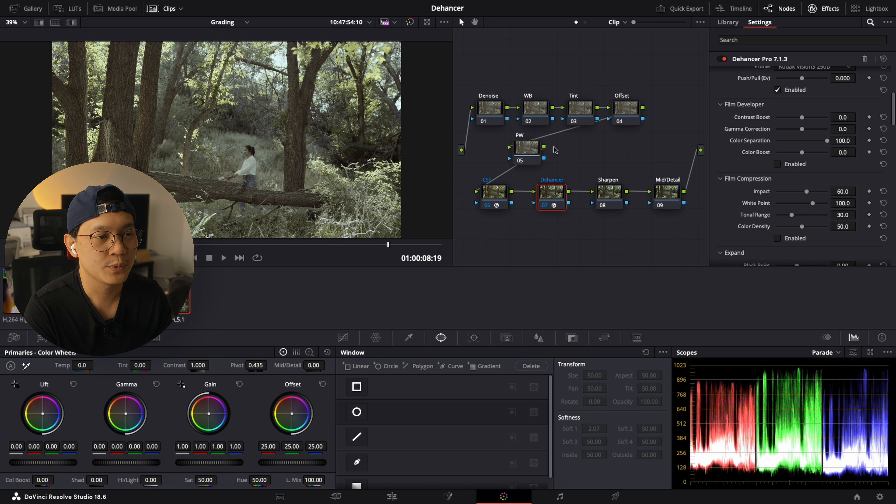
click(620, 112)
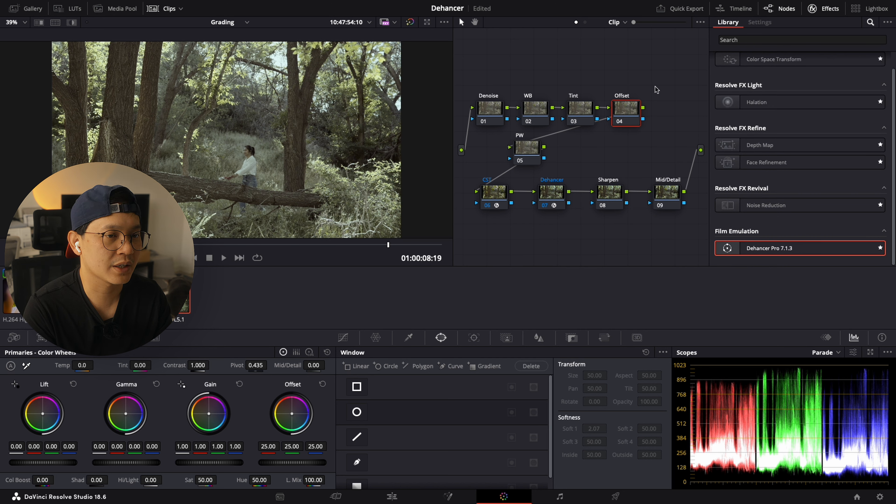
drag(285, 463, 434, 464)
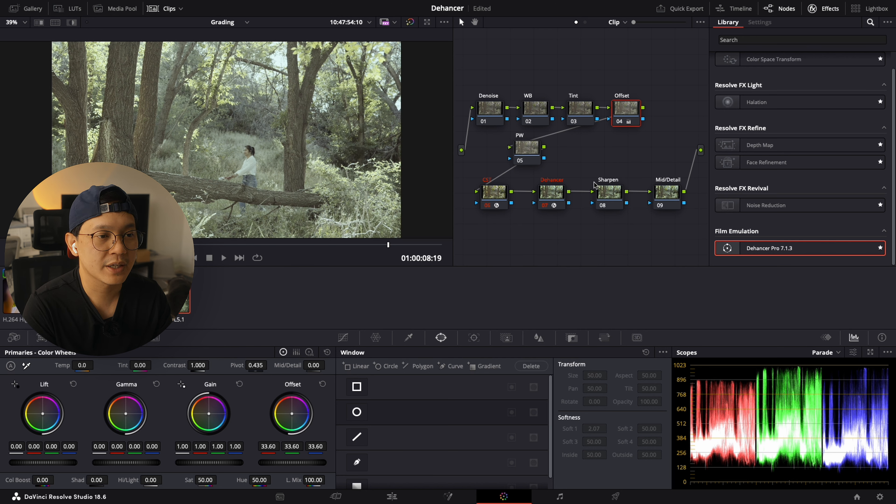
- Change the forest clip's Dehancer film profile from Kodak Vision3 250D and set its print profile to Kodak Endura Glossy Paper
click(562, 190)
click(801, 139)
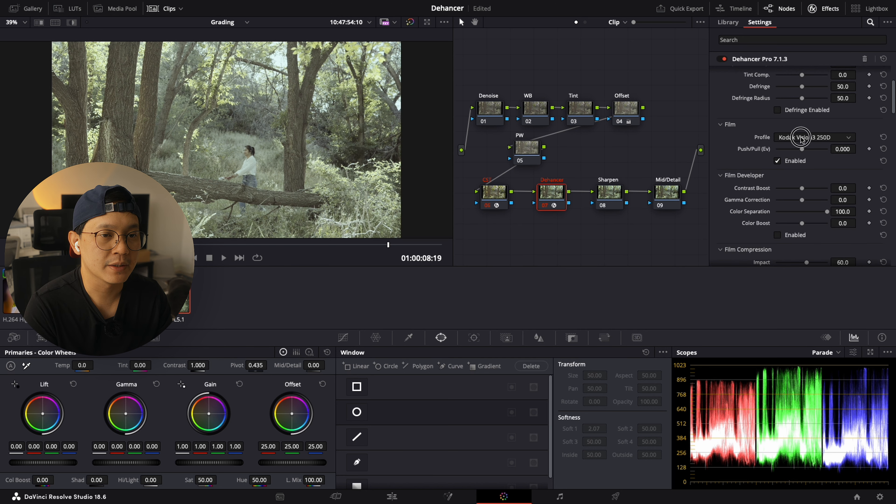
scroll(827, 206, down, 5)
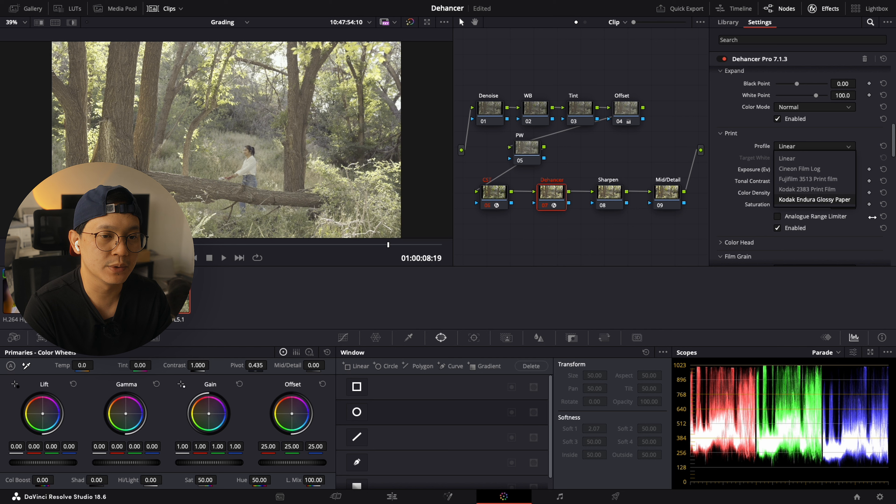
click(819, 199)
- Enable Dehancer's Bloom effect on the forest clip
scroll(808, 203, down, 5)
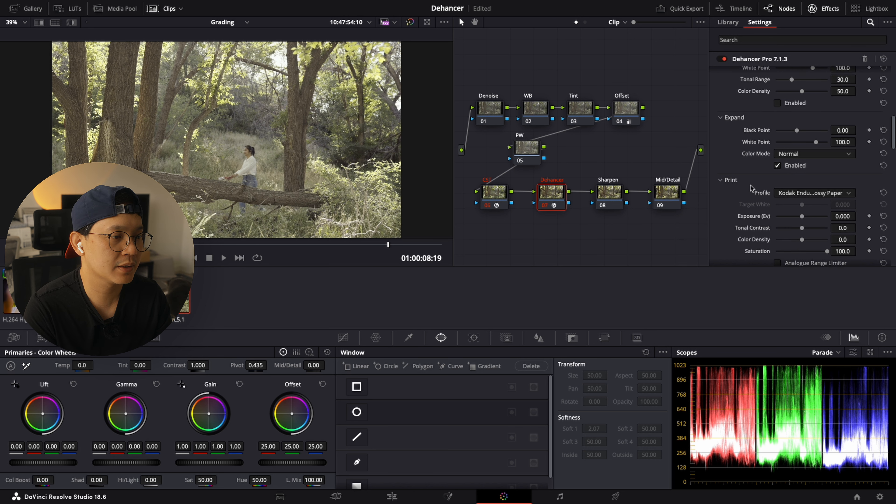
scroll(806, 204, down, 2)
click(778, 201)
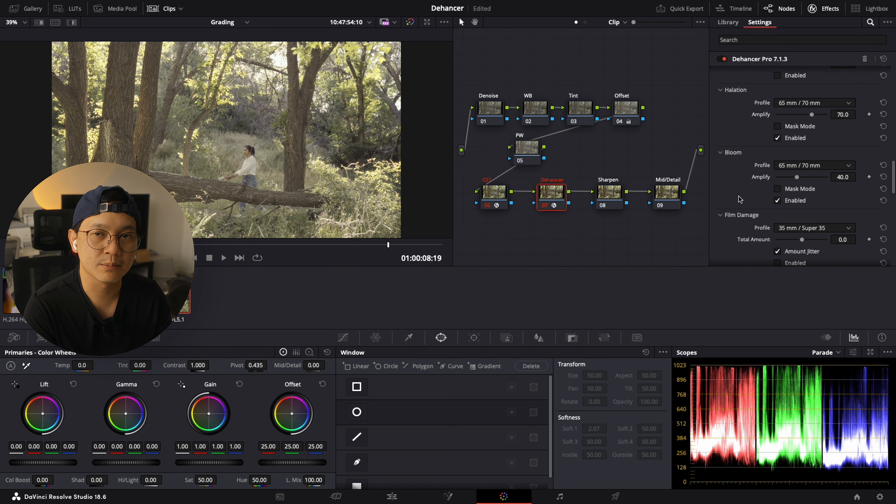
- Warm the WB node's temperature to 110 and slightly adjust the Tint node's tint
click(540, 114)
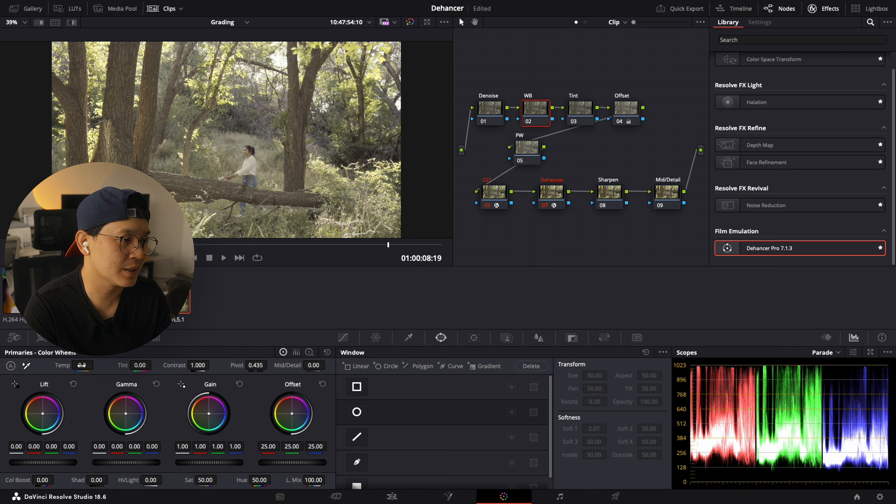
drag(81, 364, 96, 365)
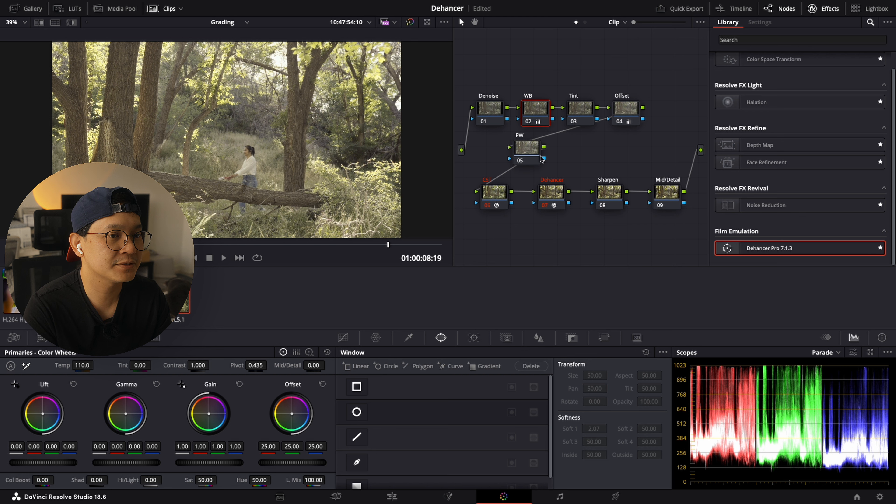
click(584, 110)
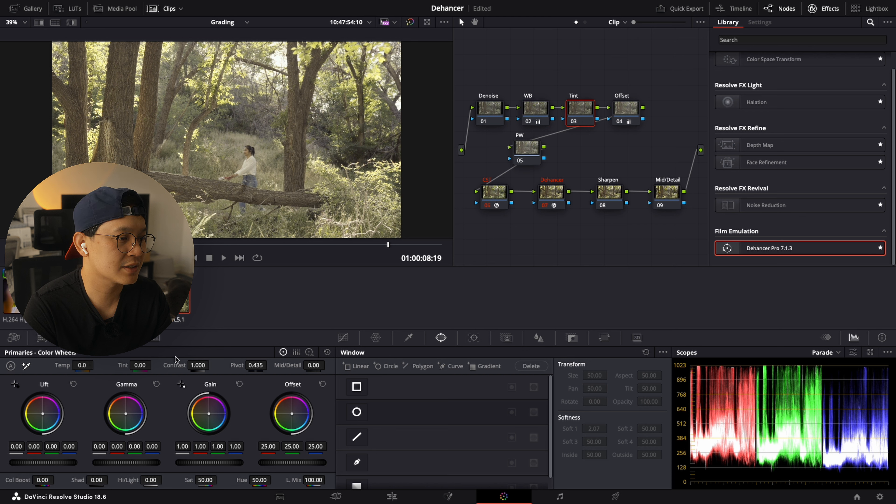
drag(137, 365, 140, 365)
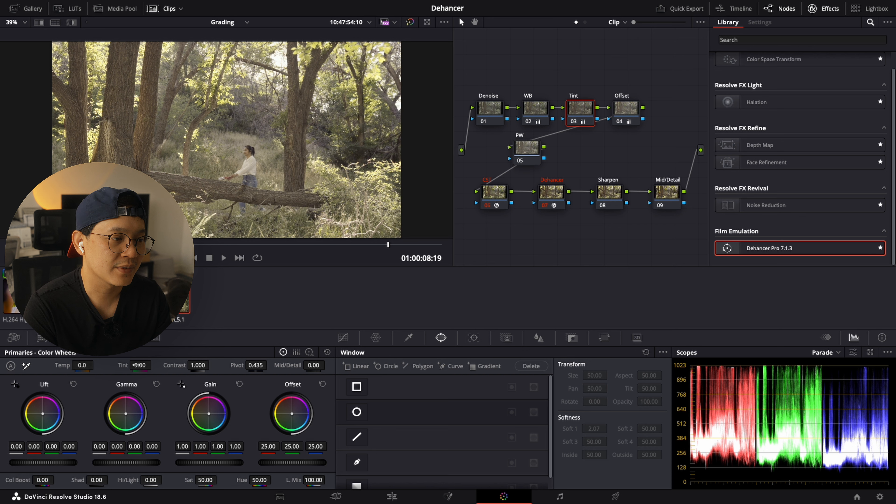
- On the PW node, place a circular window over the woman, sized about 56.8 and rotated about -17 degrees, and invert it
click(534, 155)
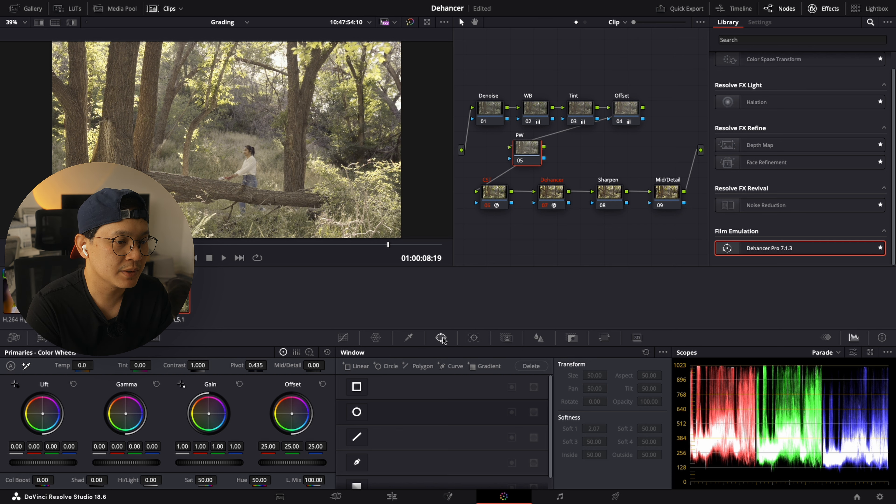
click(356, 412)
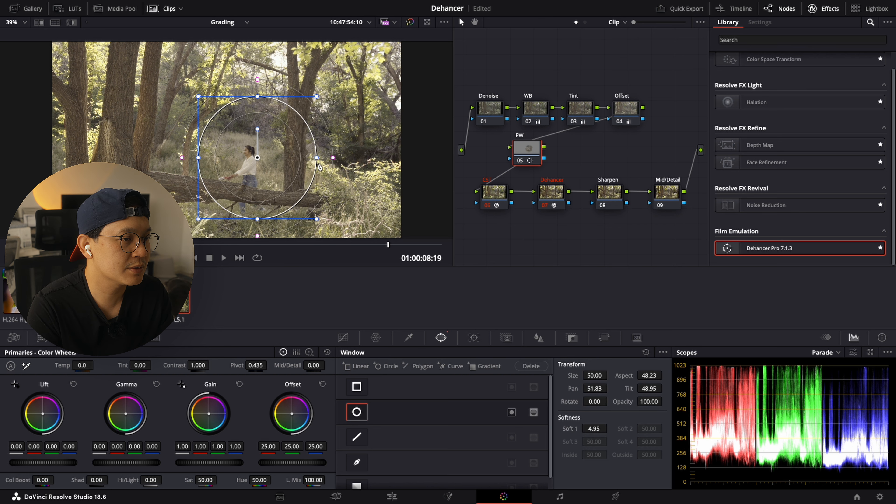
drag(320, 161, 309, 158)
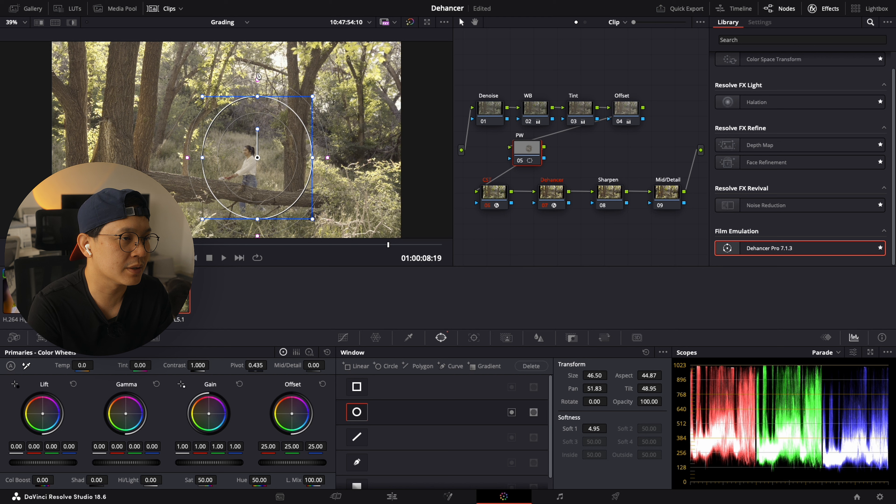
drag(258, 129, 248, 128)
drag(277, 217, 279, 227)
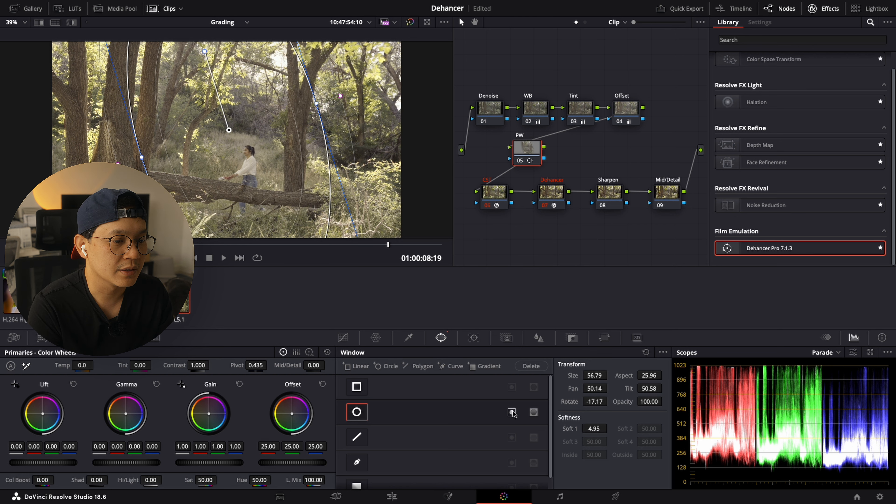
click(512, 413)
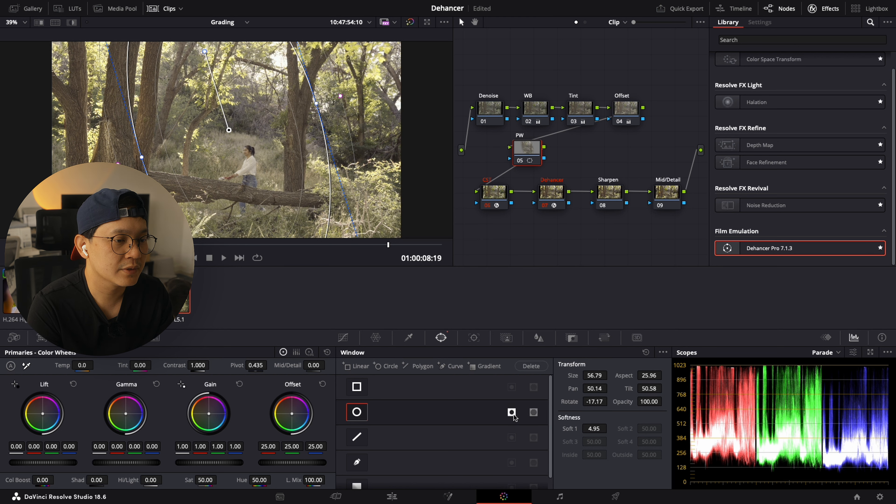
- Darken the PW node's midtones with its custom curve, and add a serial node after it with slightly raised curve midtones
click(343, 338)
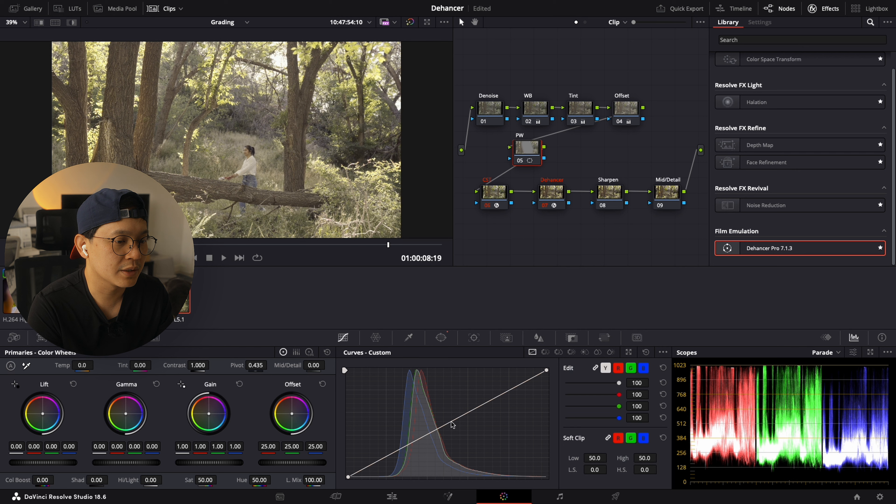
drag(452, 425, 457, 428)
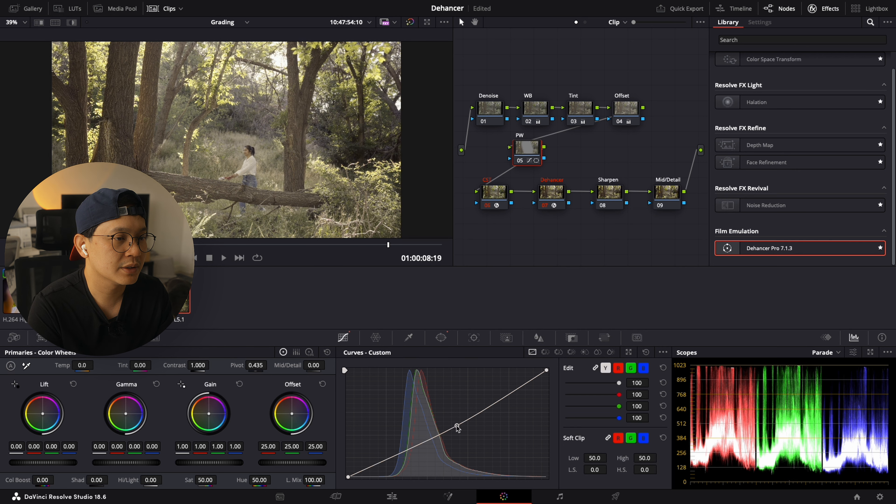
right_click(519, 143)
mouse_move(599, 194)
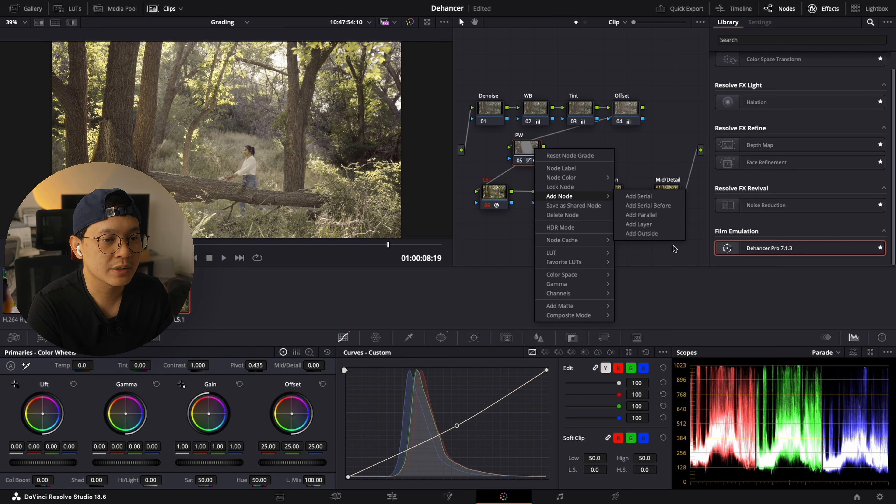
click(666, 195)
drag(447, 425, 441, 423)
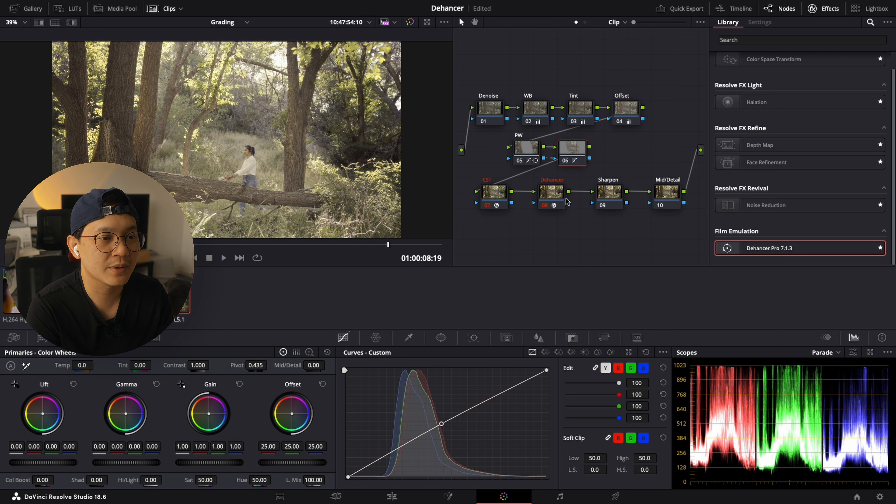
- Enable Film Developer on the Dehancer node with Contrast Boost at 10.1 and Color Boost at 70.6
click(552, 192)
scroll(804, 190, down, 5)
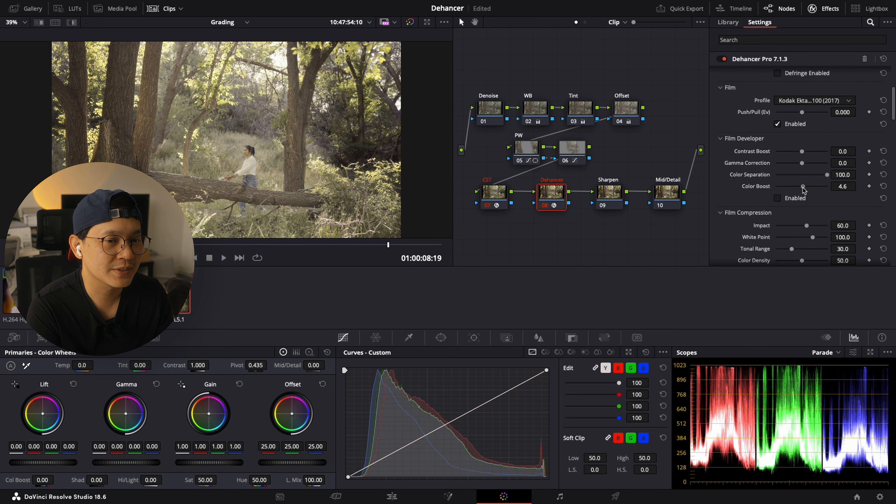
drag(802, 151, 804, 152)
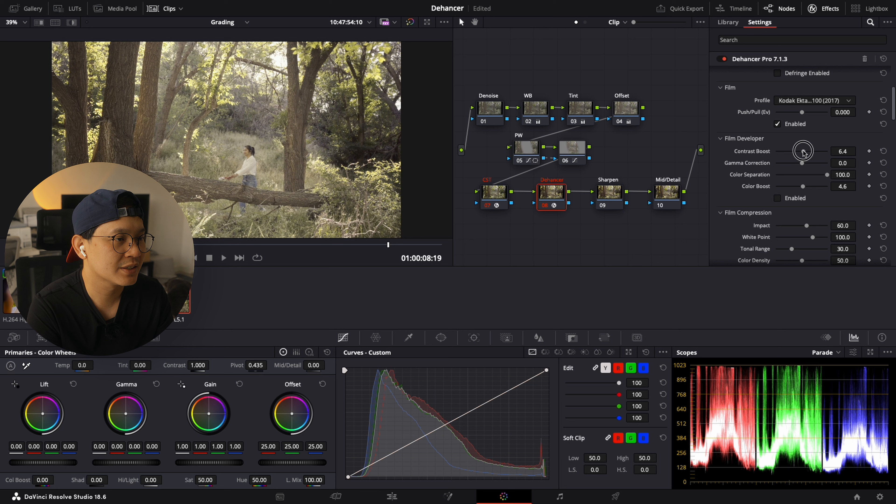
drag(803, 187, 827, 187)
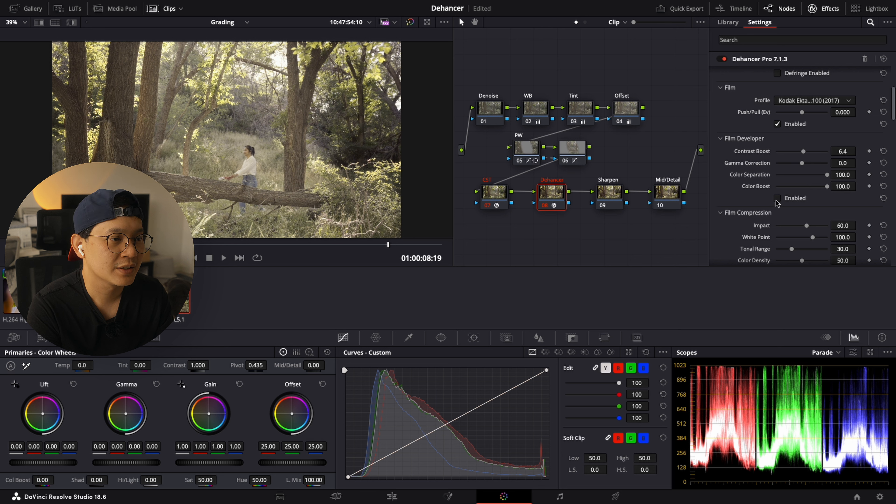
click(884, 186)
click(777, 198)
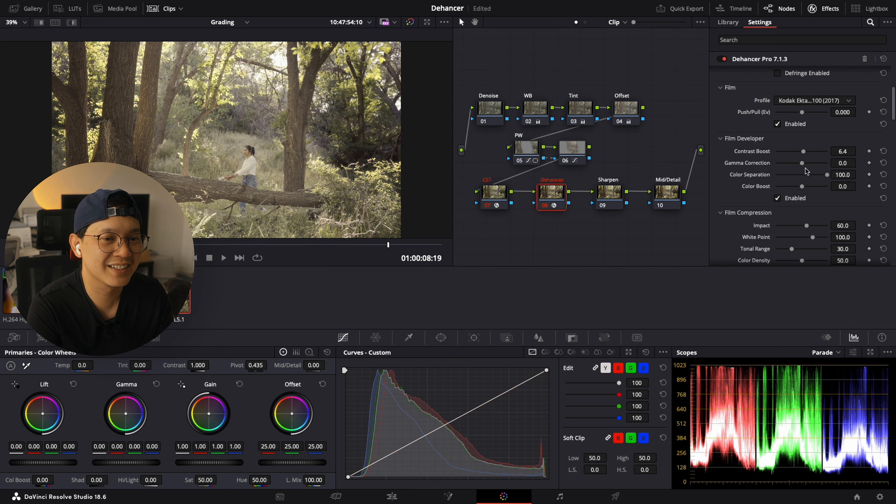
drag(803, 151, 804, 152)
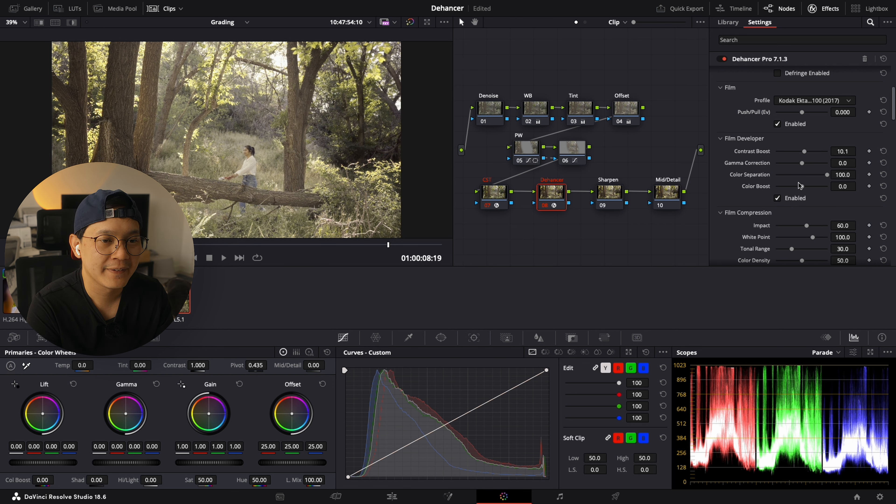
drag(803, 189, 821, 189)
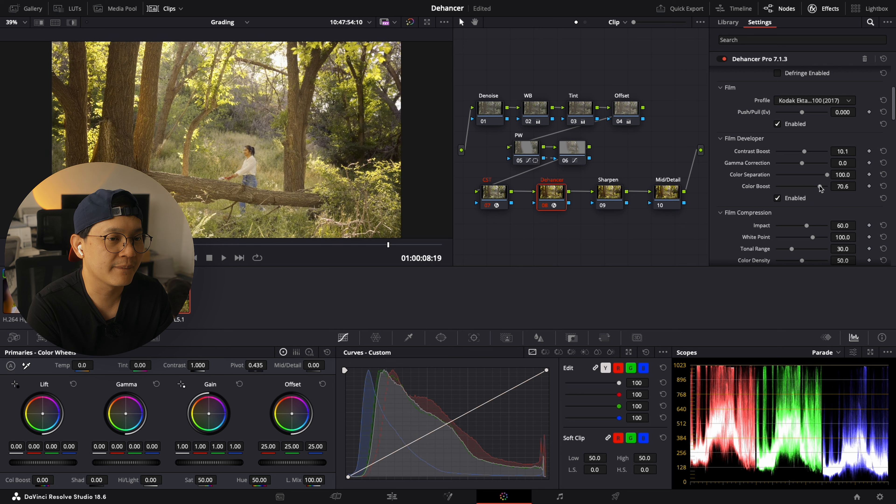
- Enable Dehancer's Film Compression and set its Impact to 77.1
scroll(818, 220, down, 2)
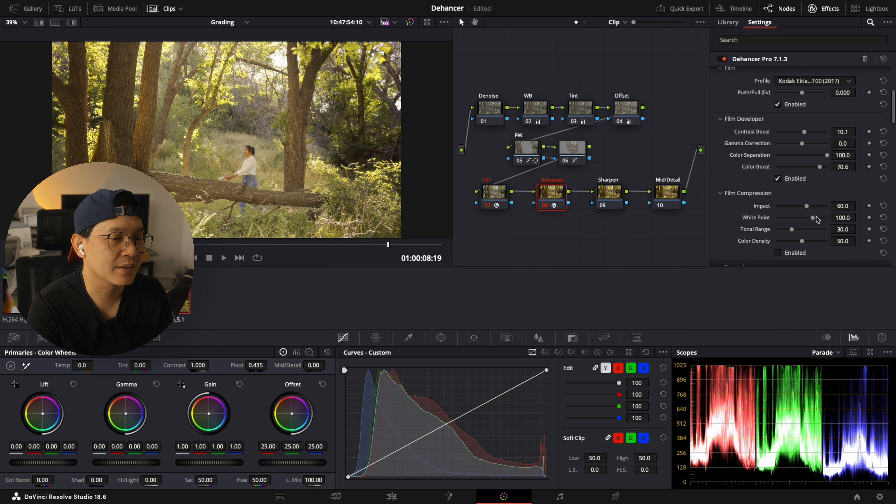
scroll(834, 189, down, 2)
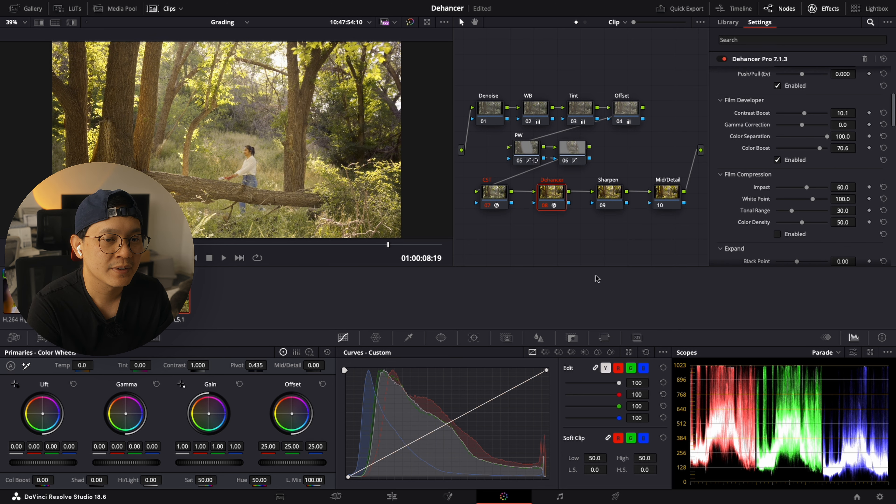
click(778, 234)
drag(807, 188, 816, 192)
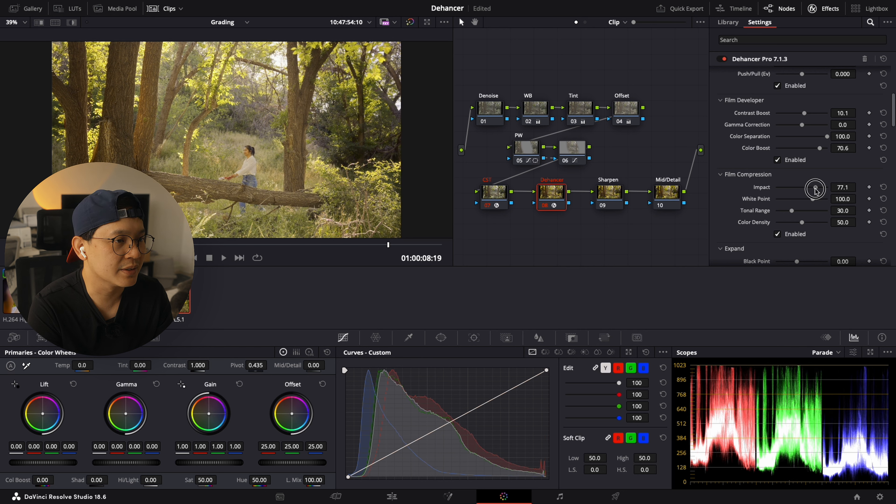
- Set Dehancer's Expand black point to 0.65 and white point to 96.1, and check the image full screen
scroll(819, 214, down, 3)
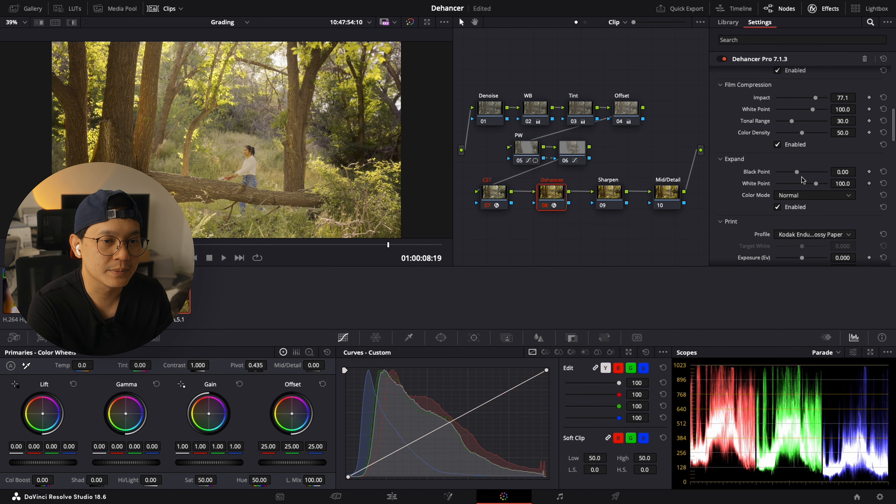
drag(798, 175, 811, 184)
key(super+f)
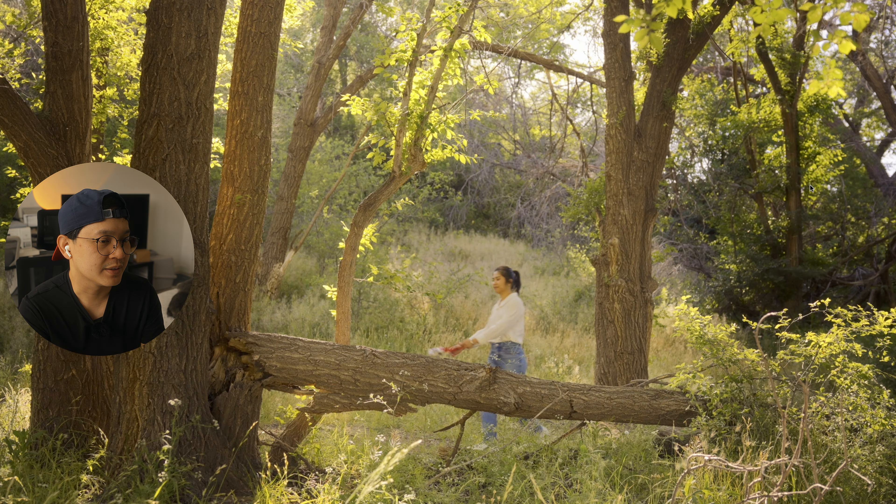
key(super+f)
key(super+f)
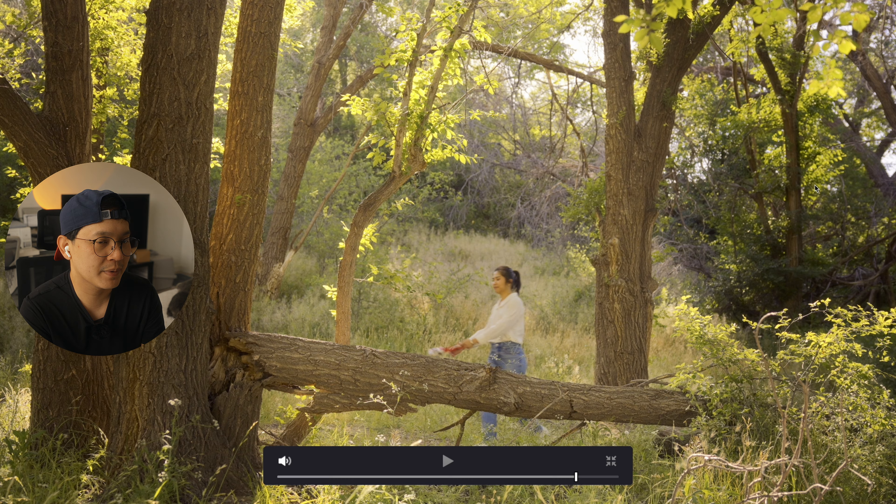
key(super+f)
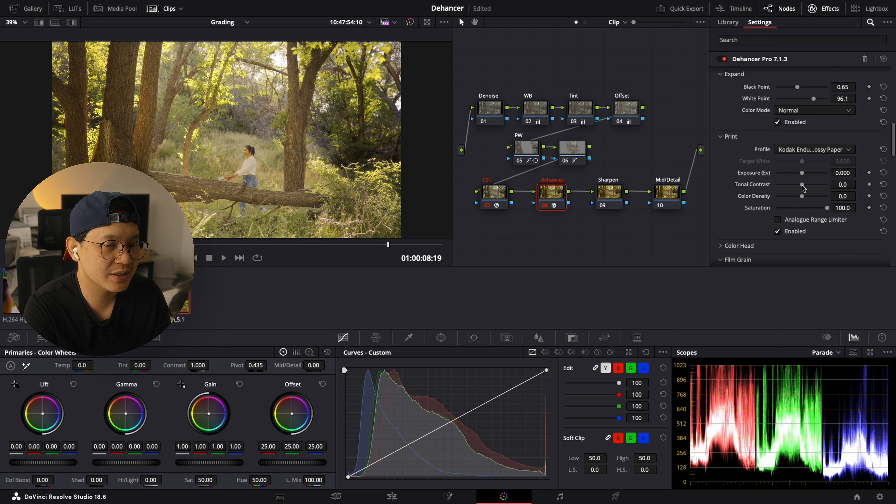
- Set Dehancer's Print Tonal Contrast to 7.8 and Color Density to about 48.6, and check a nearby frame
mouse_move(803, 188)
mouse_down()
mouse_move(798, 195)
mouse_move(814, 197)
mouse_up()
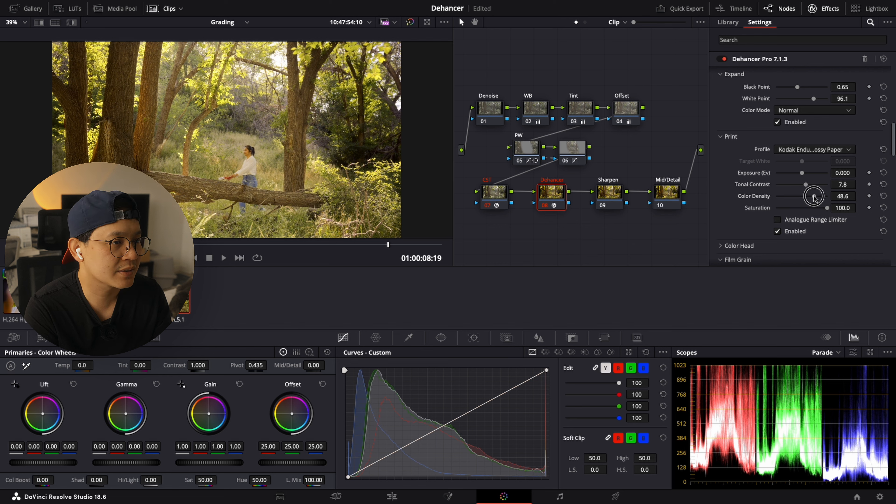
scroll(771, 202, up, 3)
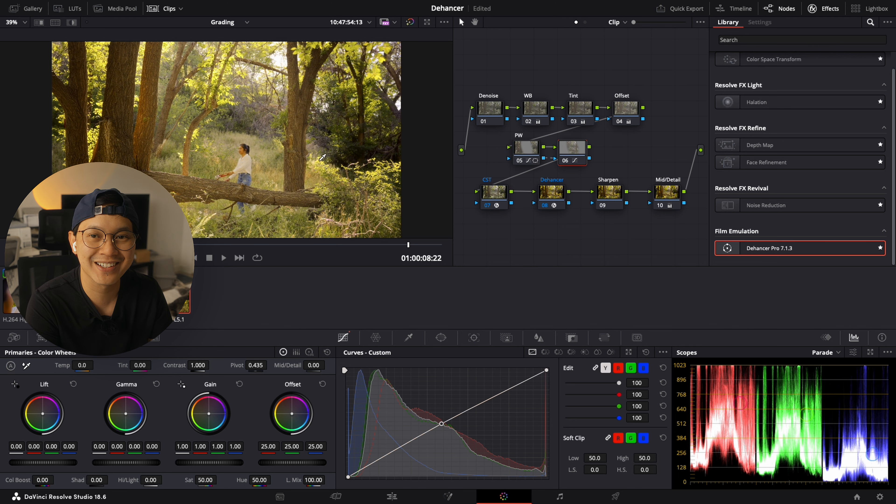
click(394, 245)
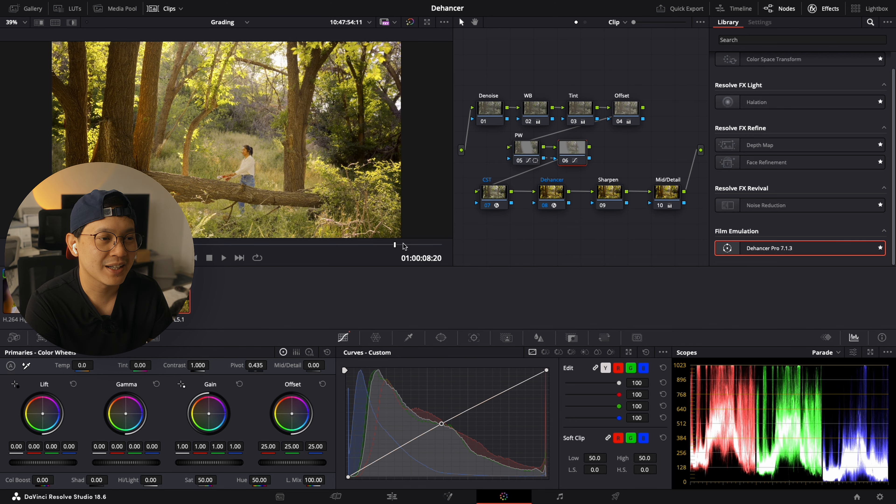